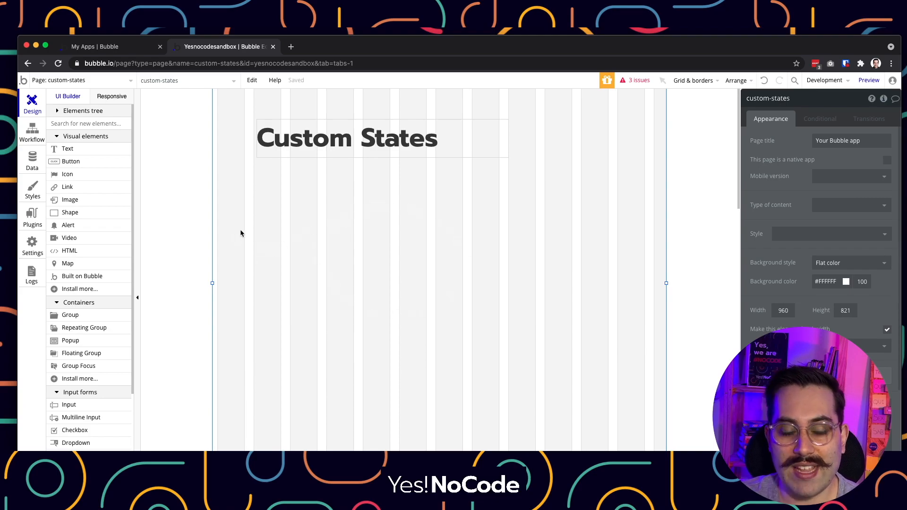
# - Draw a button about 198 by 44 px below the Custom States heading and place a copy directly beneath it
pyautogui.click(71, 163)
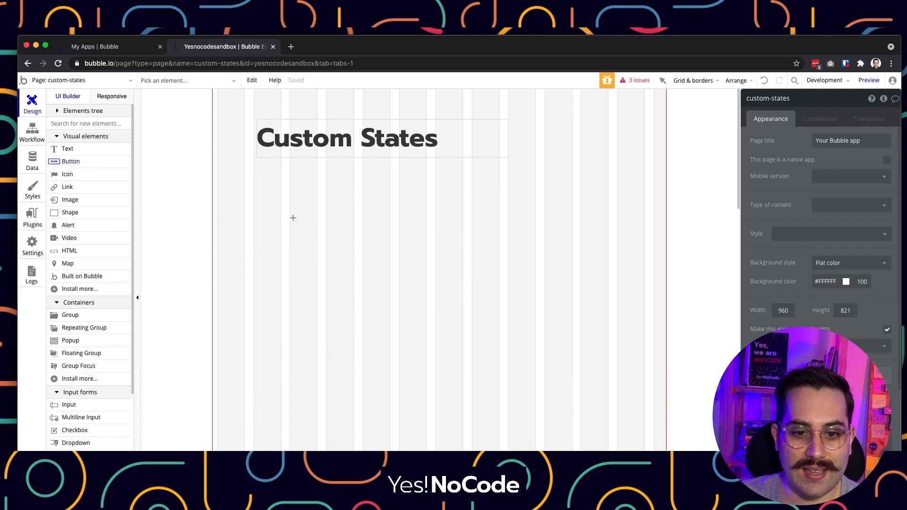
pyautogui.moveTo(275, 203); pyautogui.dragTo(367, 223)
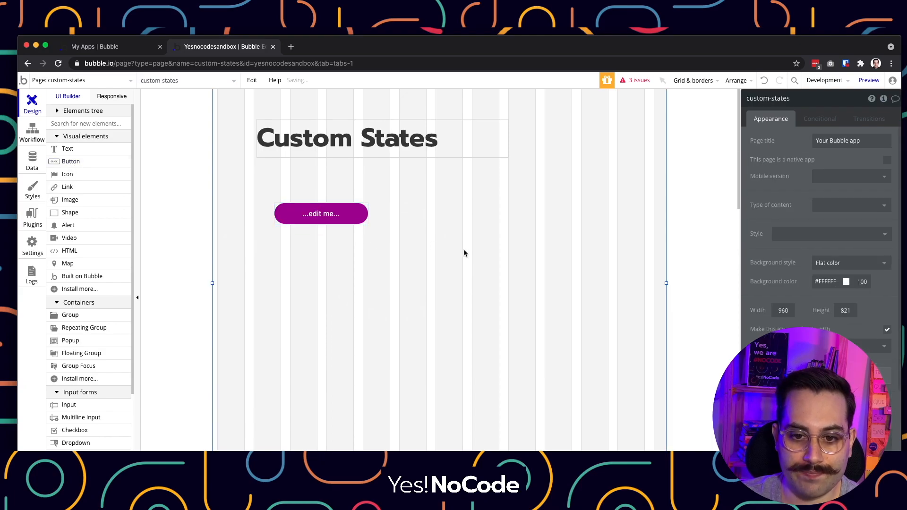
pyautogui.click(318, 218)
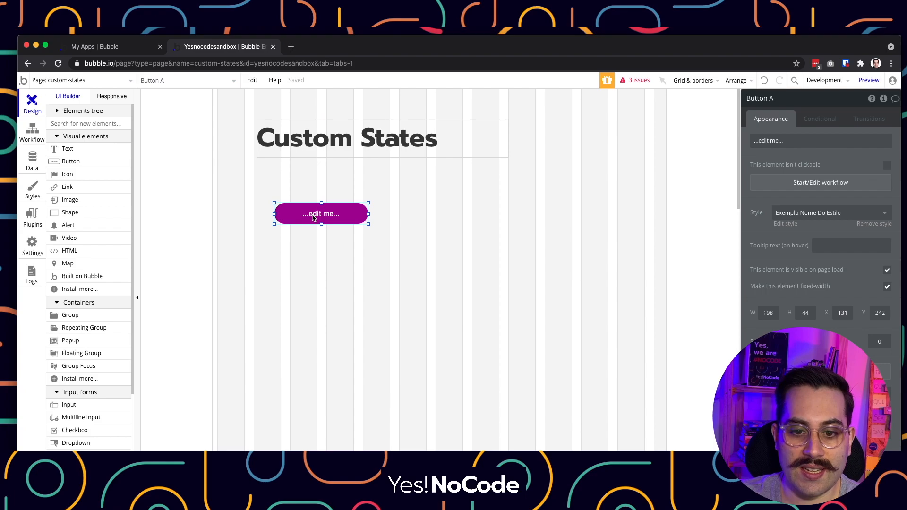
pyautogui.press('super+c')
pyautogui.press('super+v')
pyautogui.moveTo(332, 223); pyautogui.dragTo(324, 253)
# - Set the upper button's text to "Mudar cor para Azul"
pyautogui.doubleClick(330, 209)
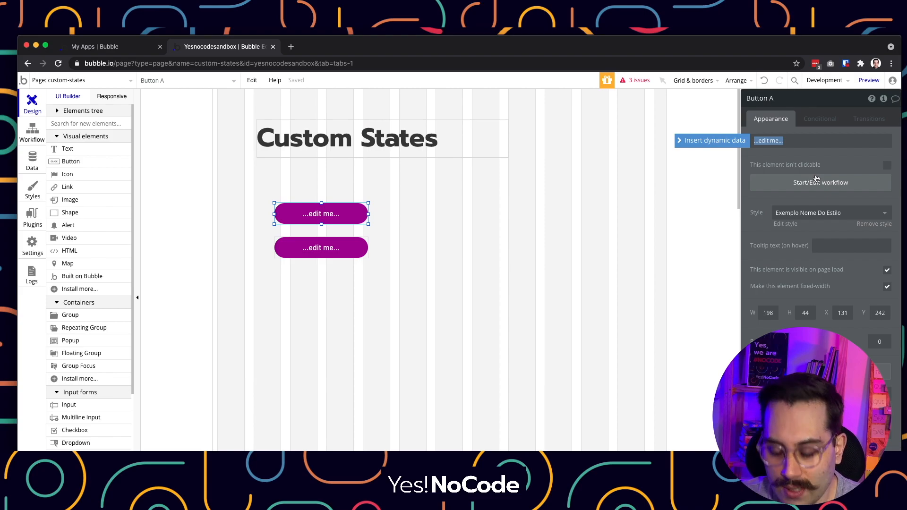
pyautogui.write('Mudar cor para Az')
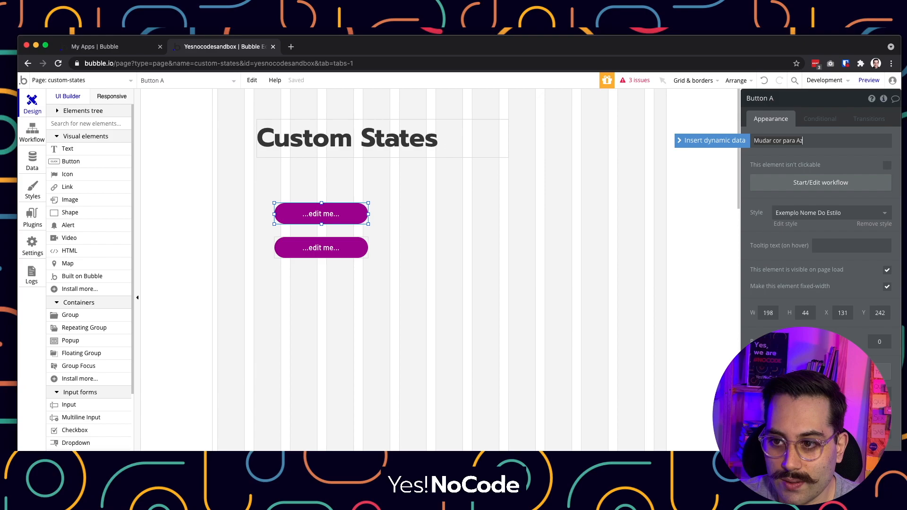
pyautogui.write('ul')
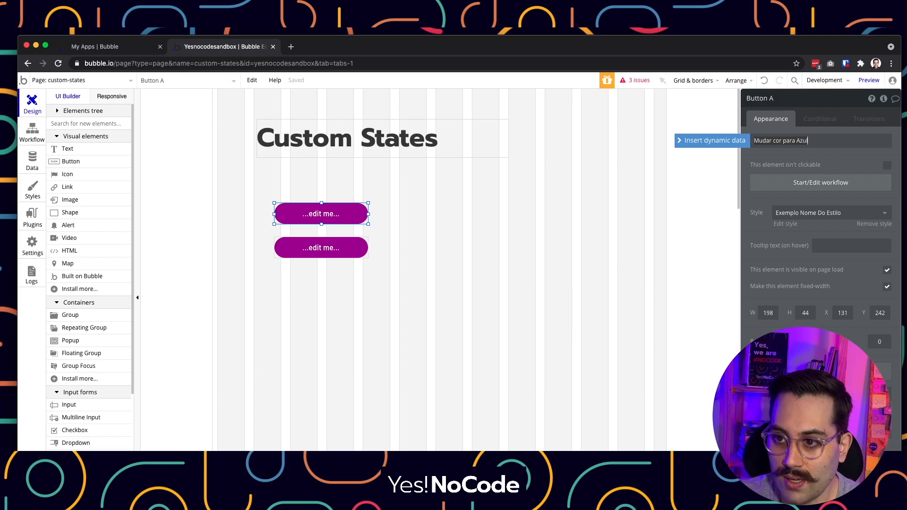
# - Set the lower button's text to "Mudar cor para Vermelho"
pyautogui.click(321, 248)
pyautogui.click(785, 144)
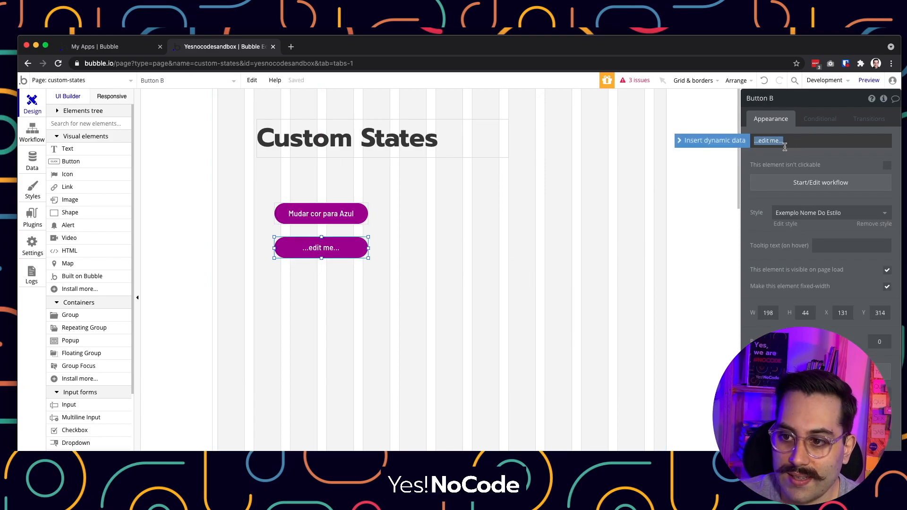
pyautogui.write('Mudar cor para Vermelho')
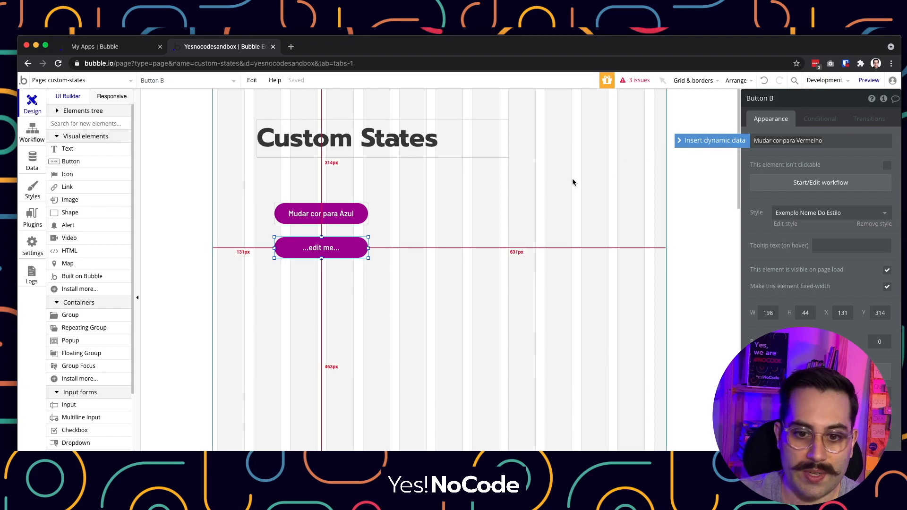
pyautogui.click(425, 244)
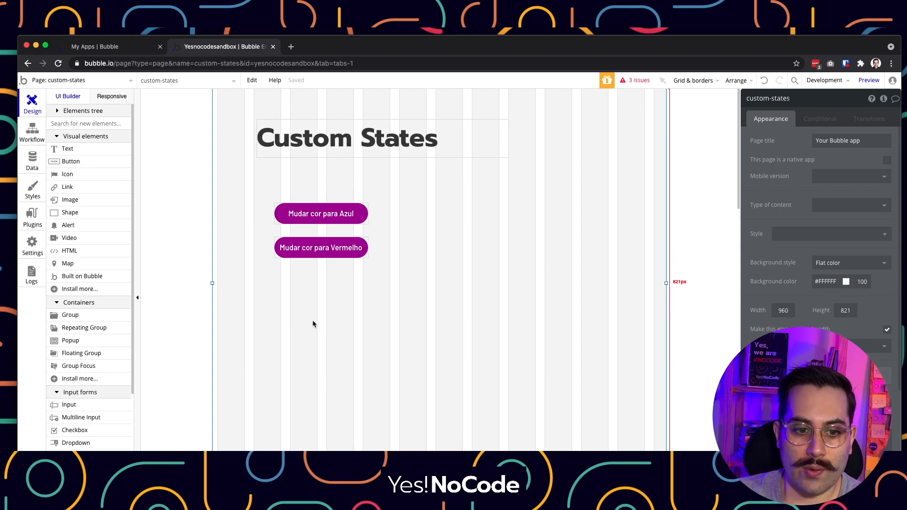
# - Draw a group container about 354 by 361 px to the right of the two buttons
pyautogui.click(70, 212)
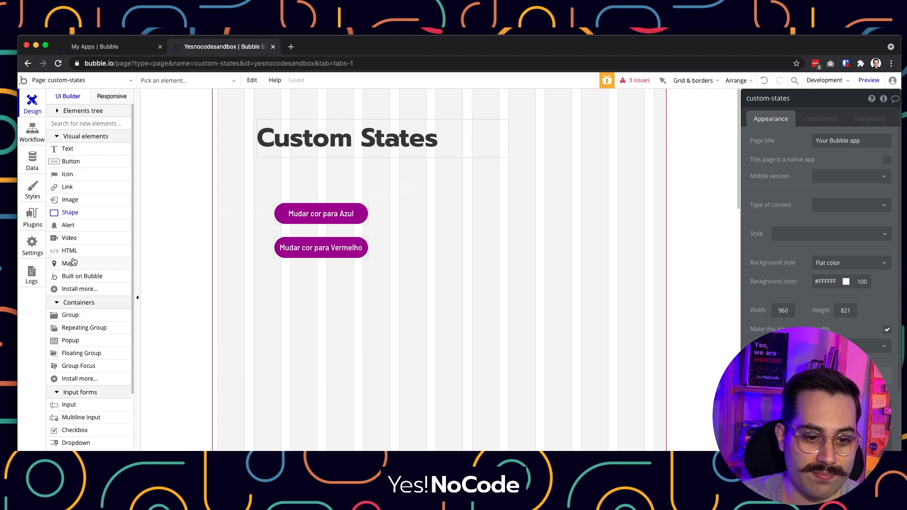
pyautogui.click(70, 316)
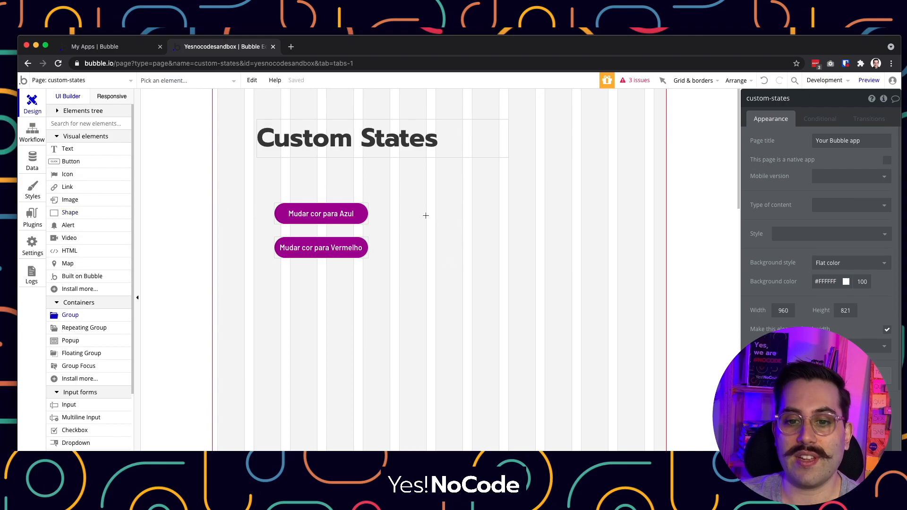
pyautogui.moveTo(408, 188); pyautogui.dragTo(576, 358)
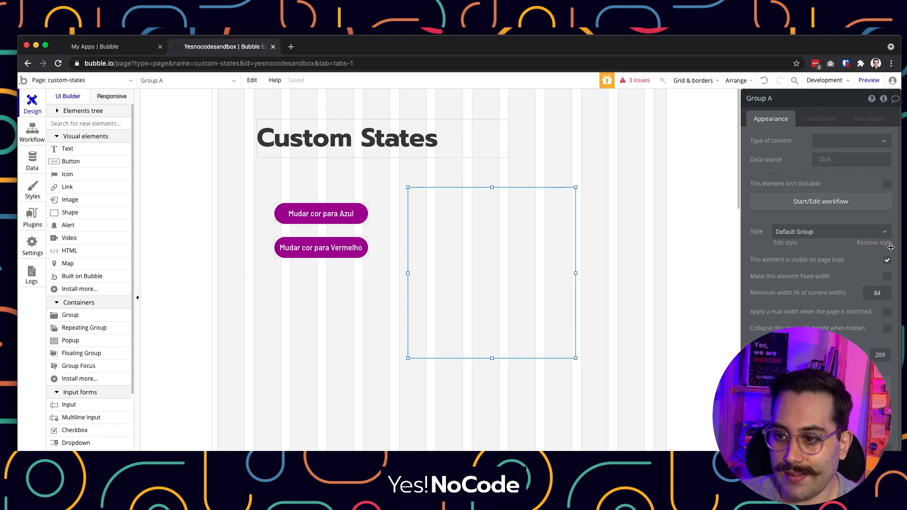
# - Remove the group's style and give it a flat green background color, #20D600
pyautogui.click(874, 242)
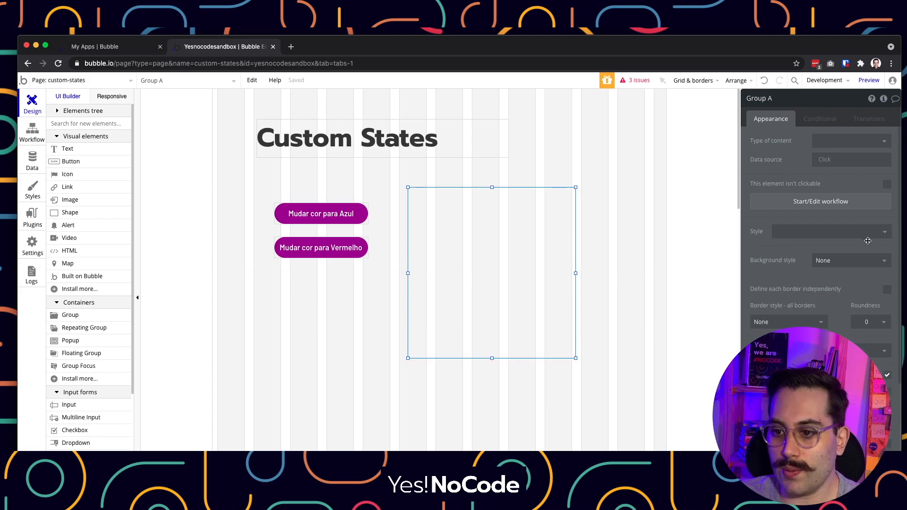
pyautogui.click(828, 268)
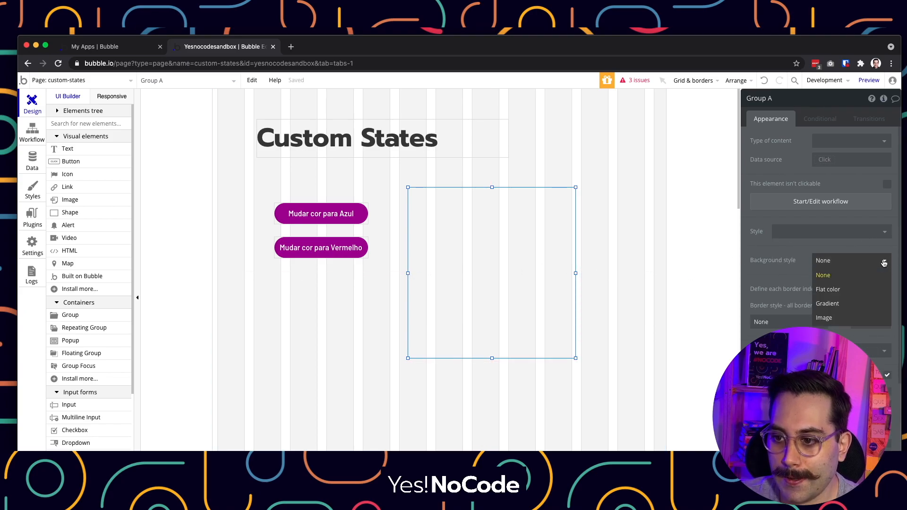
pyautogui.click(829, 291)
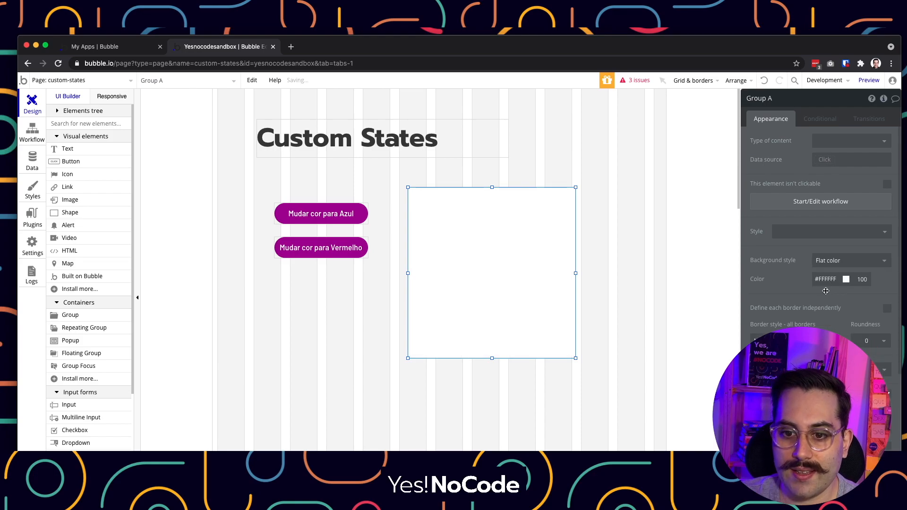
pyautogui.click(835, 280)
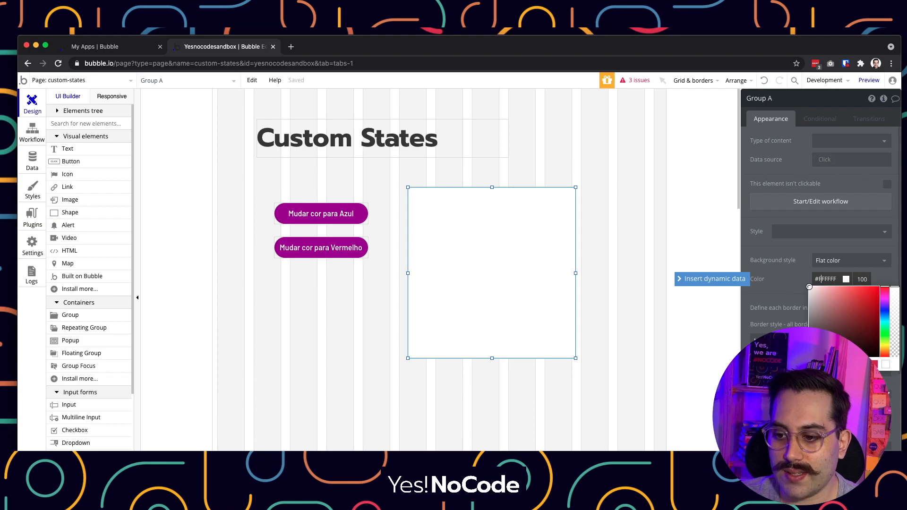
pyautogui.click(850, 364)
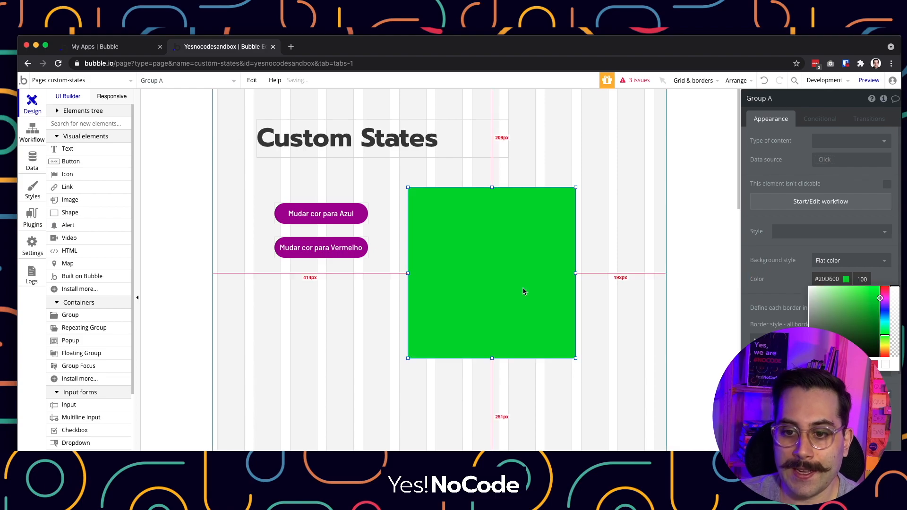
pyautogui.click(450, 233)
pyautogui.click(334, 322)
pyautogui.click(482, 218)
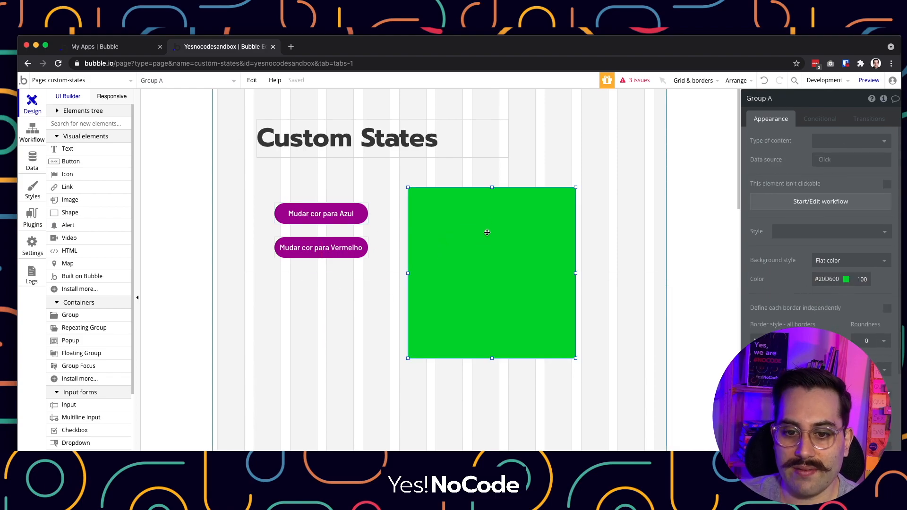
pyautogui.click(635, 215)
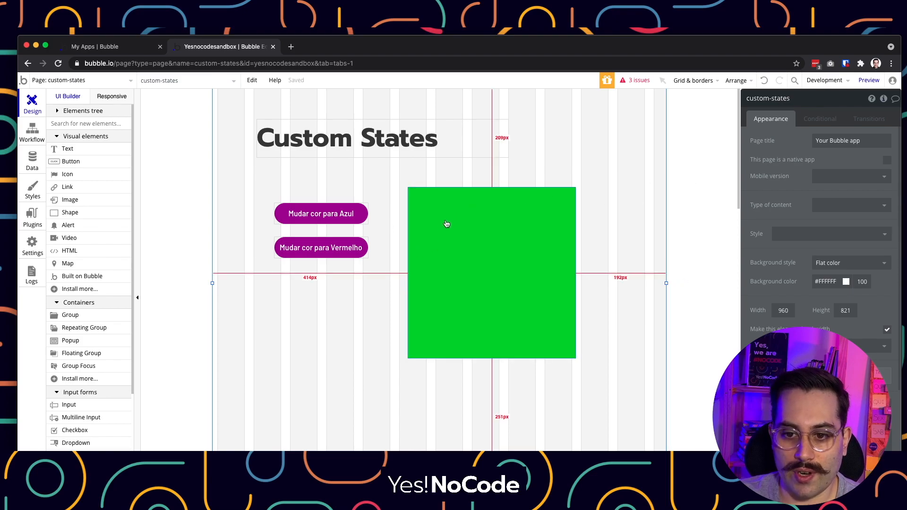
# - Rename the green group element as quadrado-principal
pyautogui.click(473, 212)
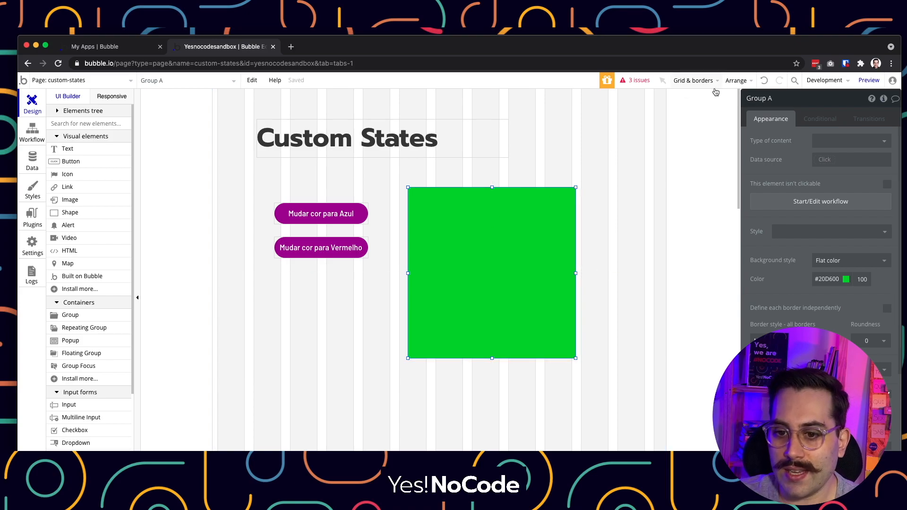
pyautogui.click(777, 99)
pyautogui.moveTo(779, 99); pyautogui.dragTo(714, 103)
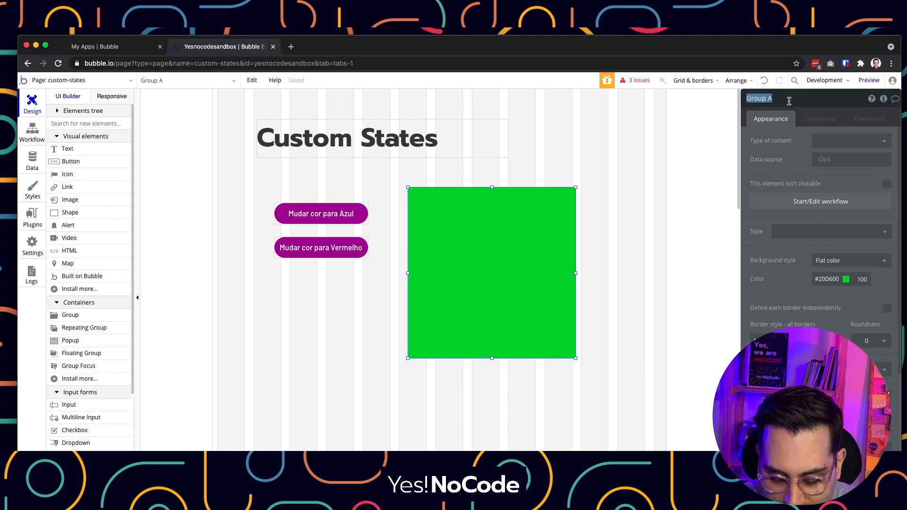
pyautogui.write('quadra')
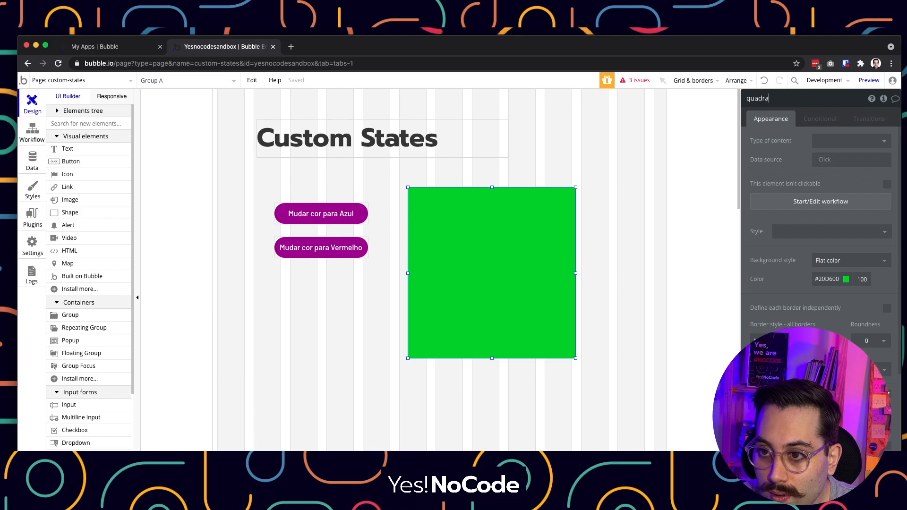
pyautogui.write('do-principal')
pyautogui.press('Return')
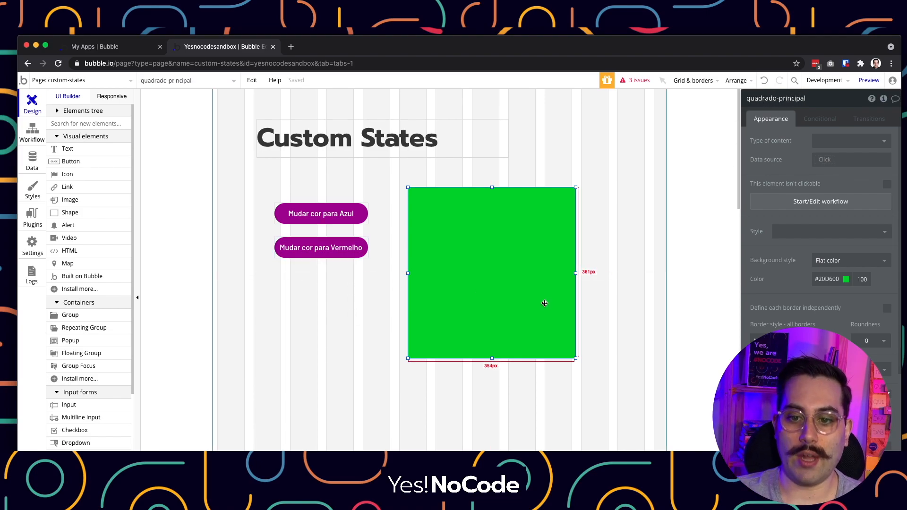
# - Rename the "Mudar cor para Azul" button element as botao-mudar-azul
pyautogui.click(305, 216)
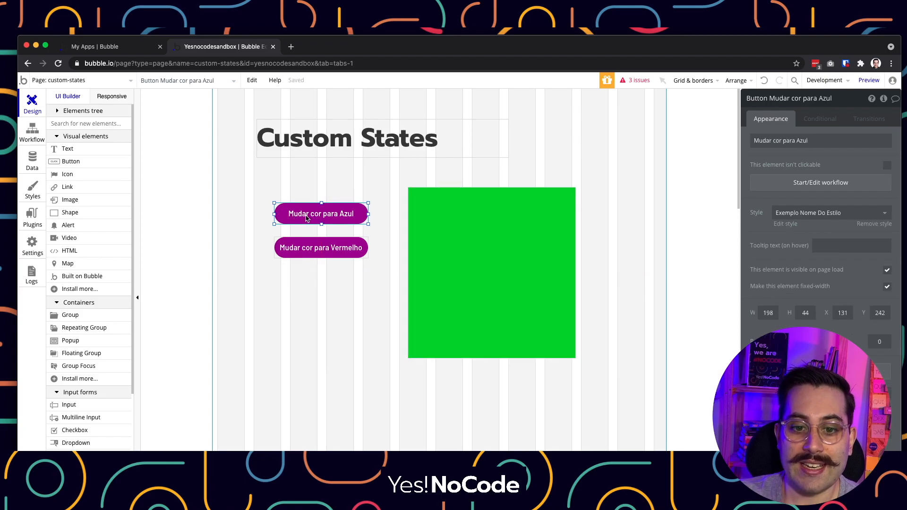
pyautogui.moveTo(848, 99); pyautogui.dragTo(717, 93)
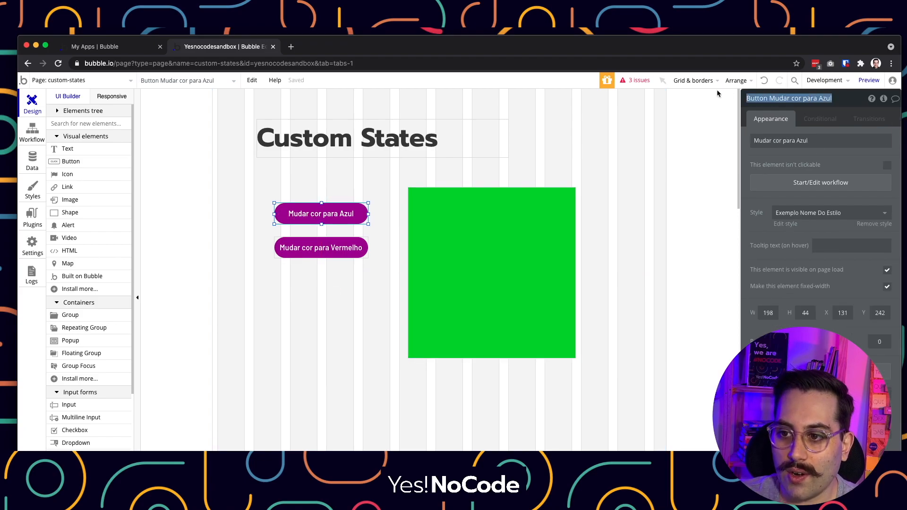
pyautogui.write('botao')
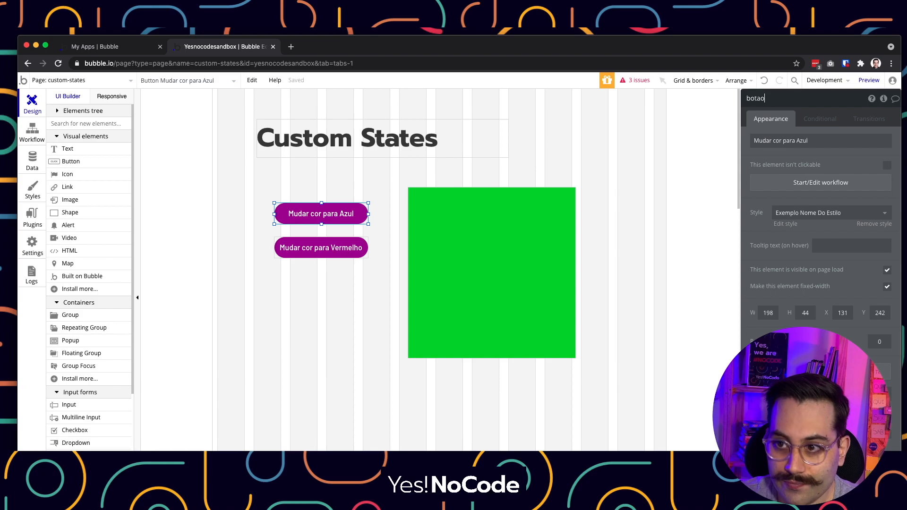
pyautogui.write('-mudar-azul')
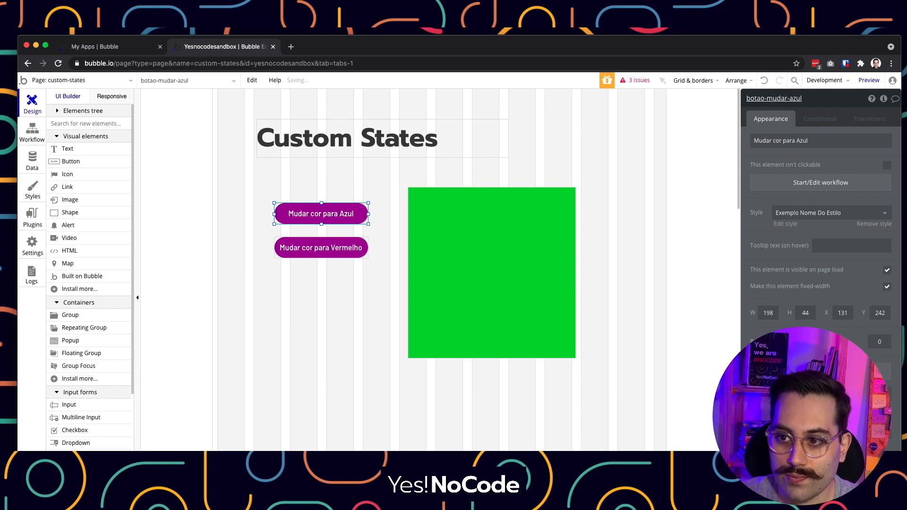
# - Rename the "Mudar cor para Vermelho" button element as botao-mudar-vermelho
pyautogui.click(321, 248)
pyautogui.click(810, 98)
pyautogui.press('super+a')
pyautogui.press('BackSpace')
pyautogui.write('bot')
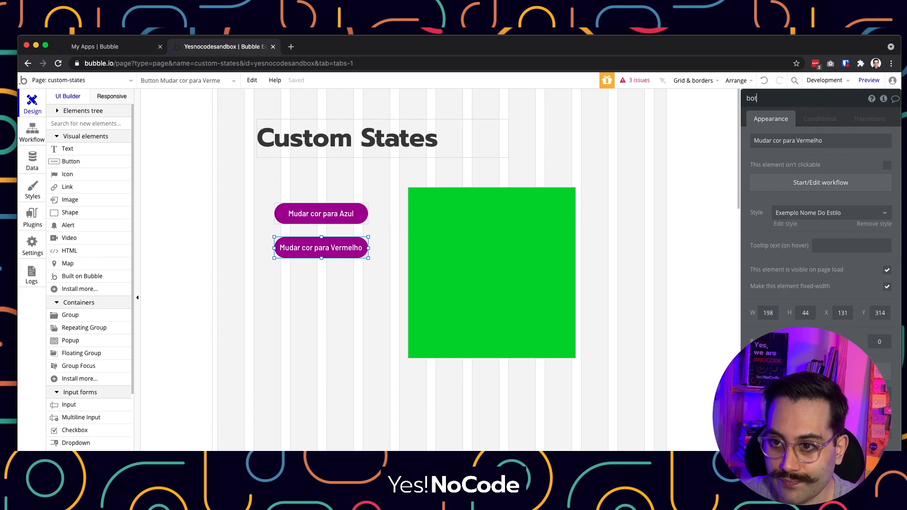
pyautogui.write('ao-mudar-vermelho')
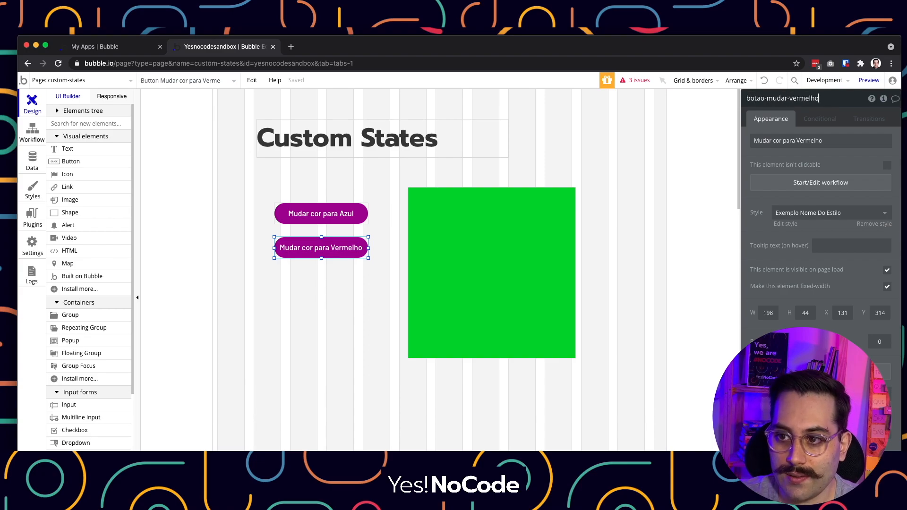
pyautogui.press('Return')
pyautogui.click(386, 335)
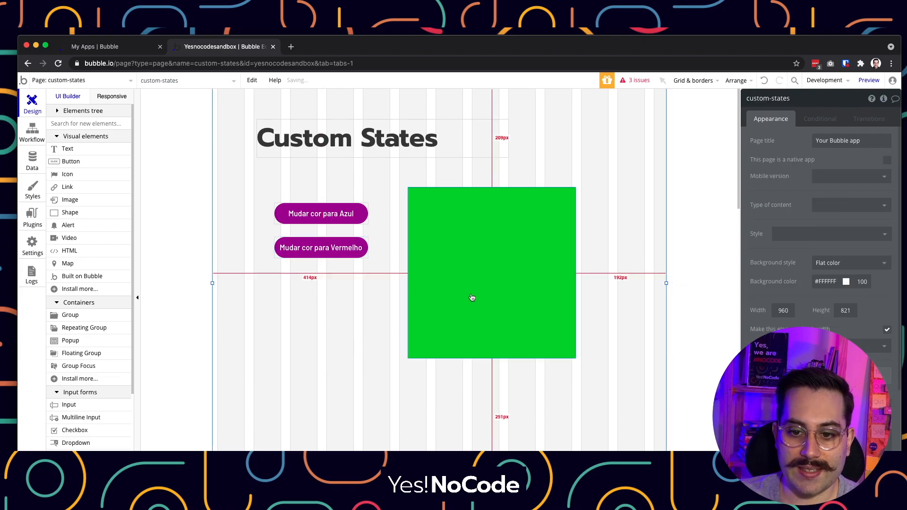
# - Start a new custom state on the quadrado-principal element and name it estado-do-quadrado
pyautogui.click(476, 243)
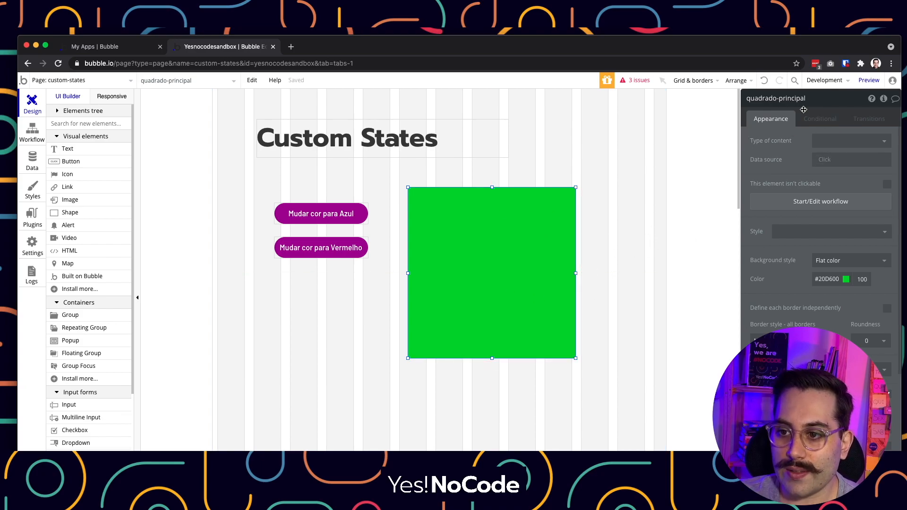
pyautogui.click(885, 99)
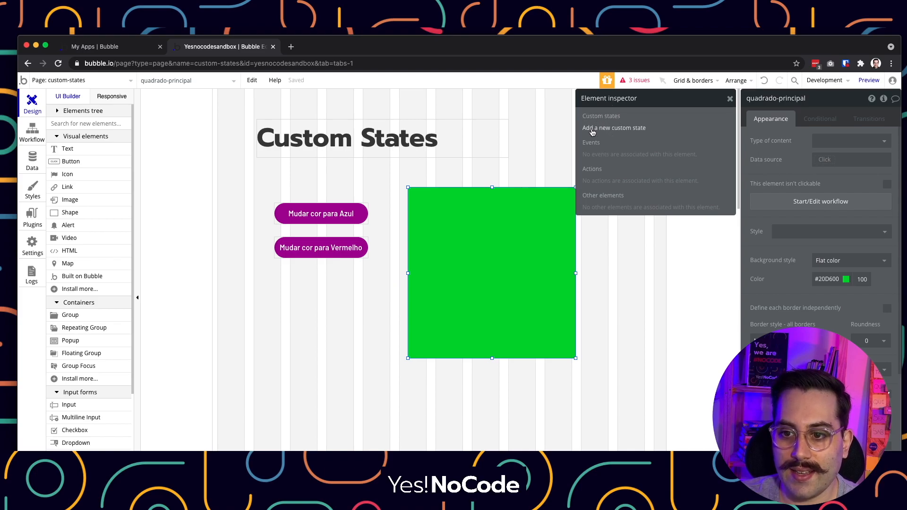
pyautogui.click(617, 128)
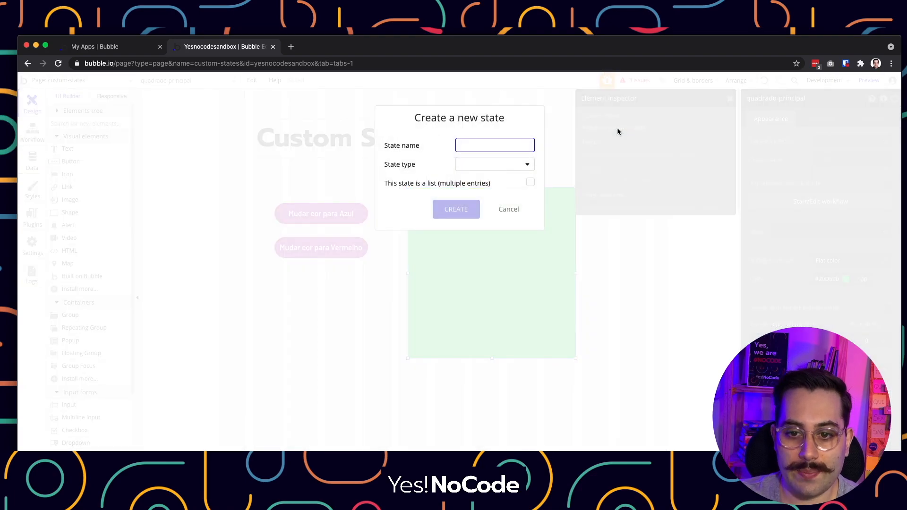
pyautogui.write('s')
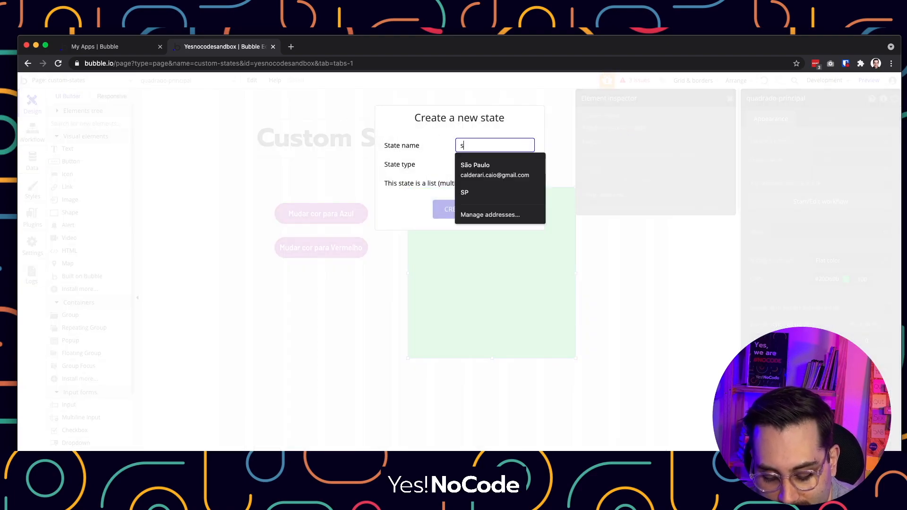
pyautogui.write('tado-')
pyautogui.press('BackSpace')
pyautogui.press('BackSpace')
pyautogui.press('BackSpace')
pyautogui.press('BackSpace')
pyautogui.press('BackSpace')
pyautogui.press('BackSpace')
pyautogui.write('estado-do-quadrado')
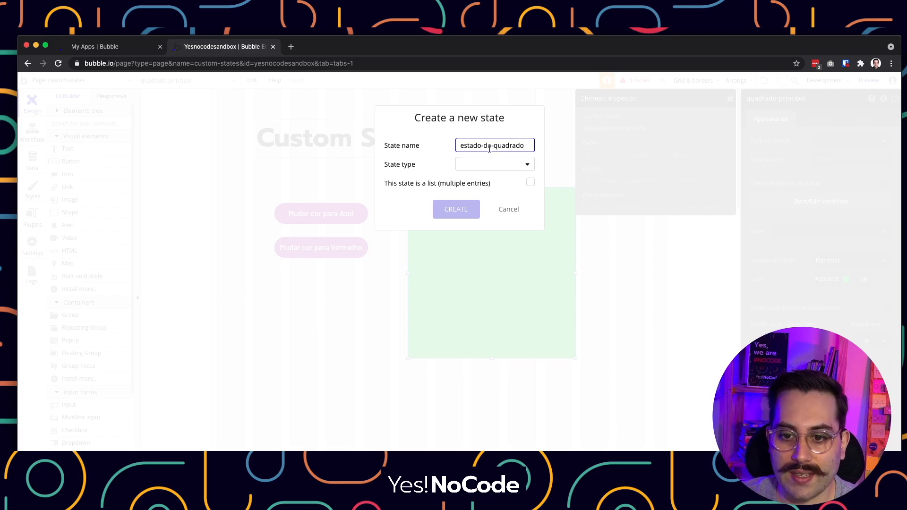
pyautogui.moveTo(460, 147); pyautogui.dragTo(440, 149)
pyautogui.click(527, 146)
pyautogui.click(462, 147)
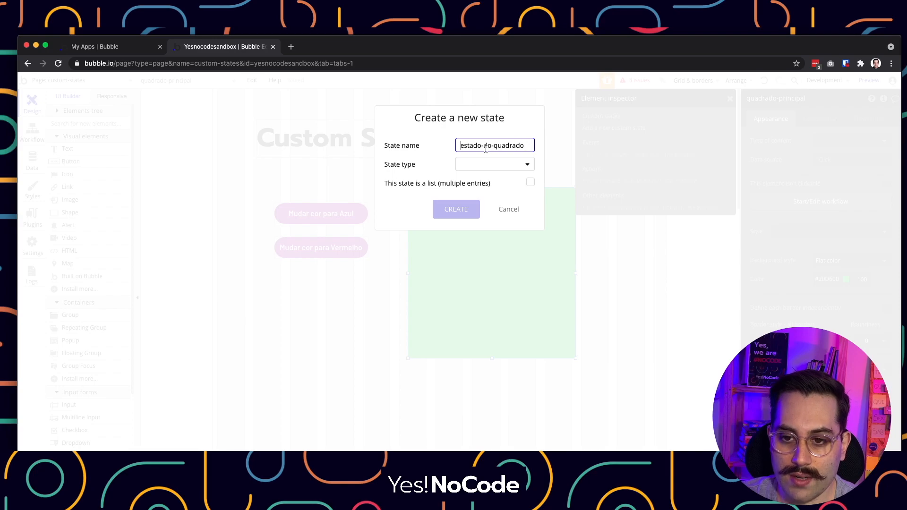
pyautogui.moveTo(461, 146); pyautogui.dragTo(520, 146)
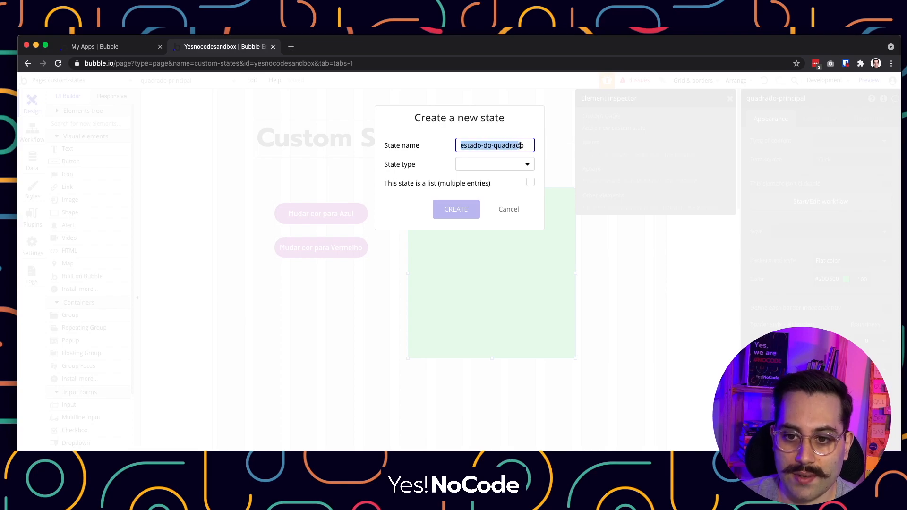
pyautogui.click(525, 145)
# - Set the new state's type to text and create the custom state
pyautogui.click(527, 165)
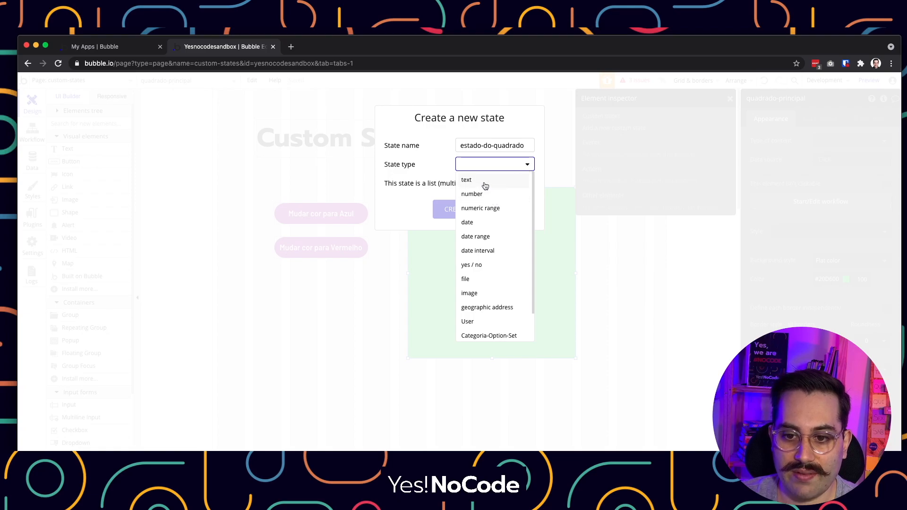
pyautogui.scroll(-2, 470, 322)
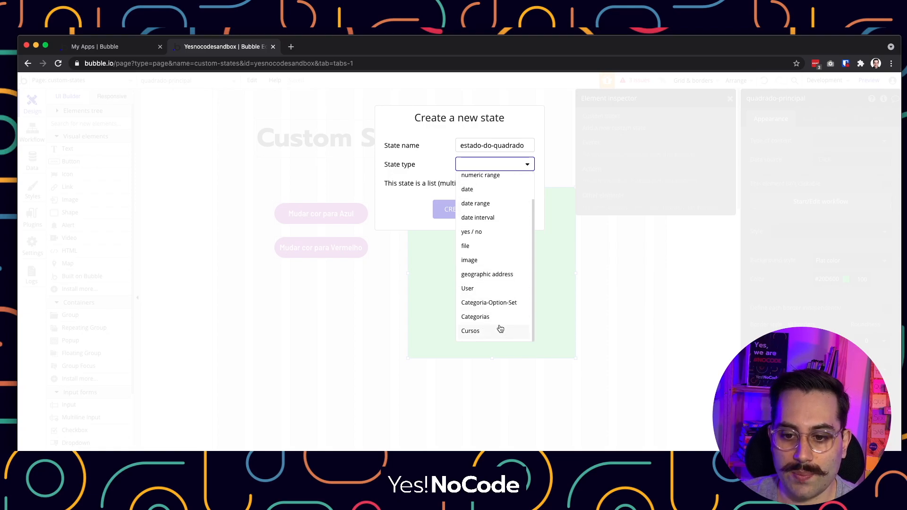
pyautogui.scroll(2, 483, 305)
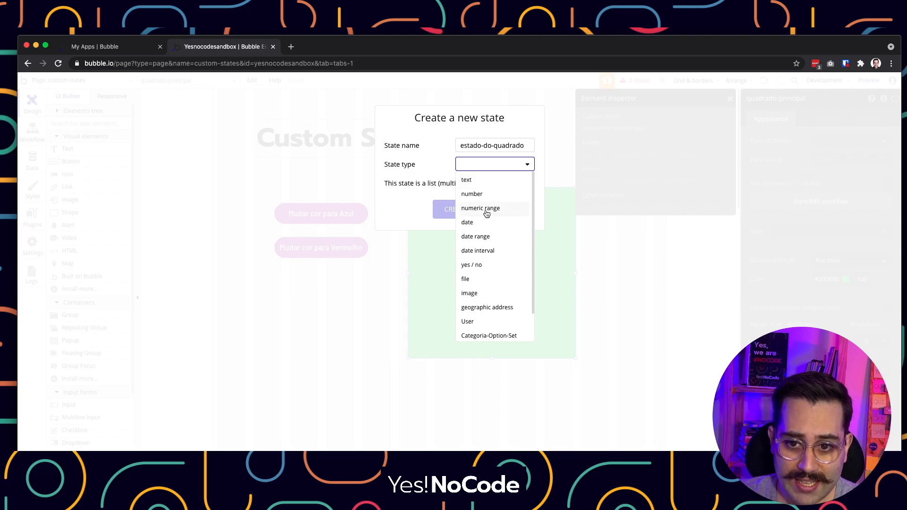
pyautogui.scroll(-2, 484, 298)
pyautogui.scroll(2, 486, 300)
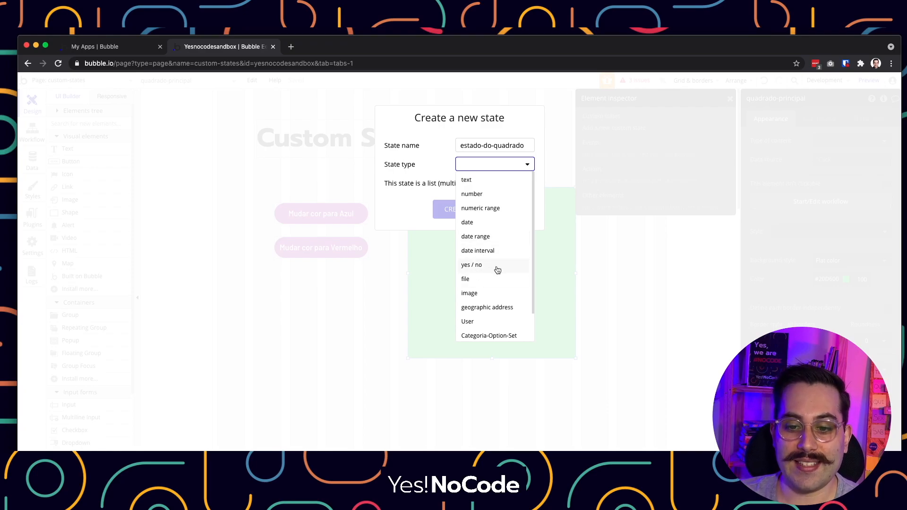
pyautogui.scroll(-1, 494, 272)
pyautogui.scroll(-1, 496, 288)
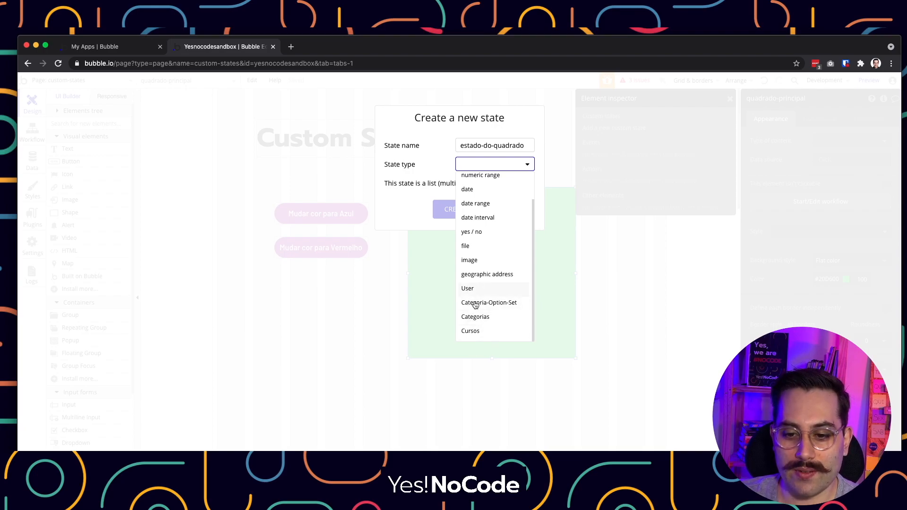
pyautogui.scroll(1, 492, 302)
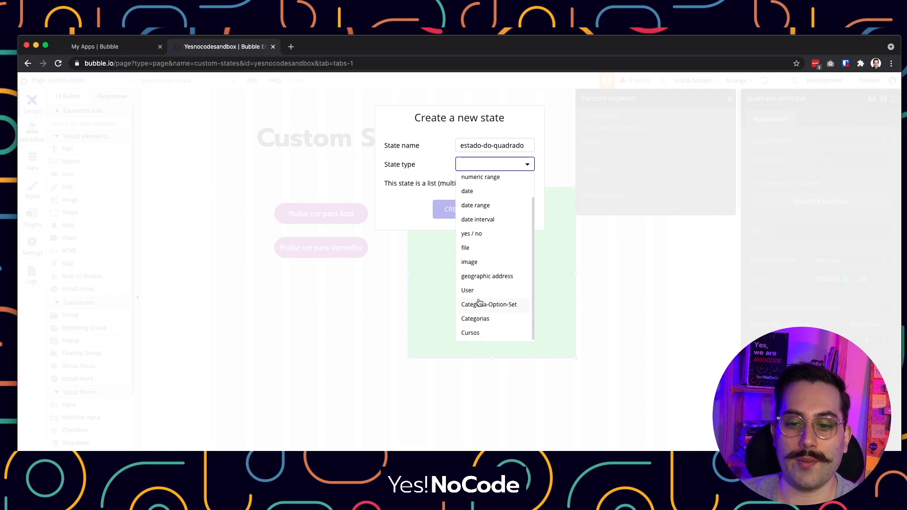
pyautogui.scroll(2, 483, 296)
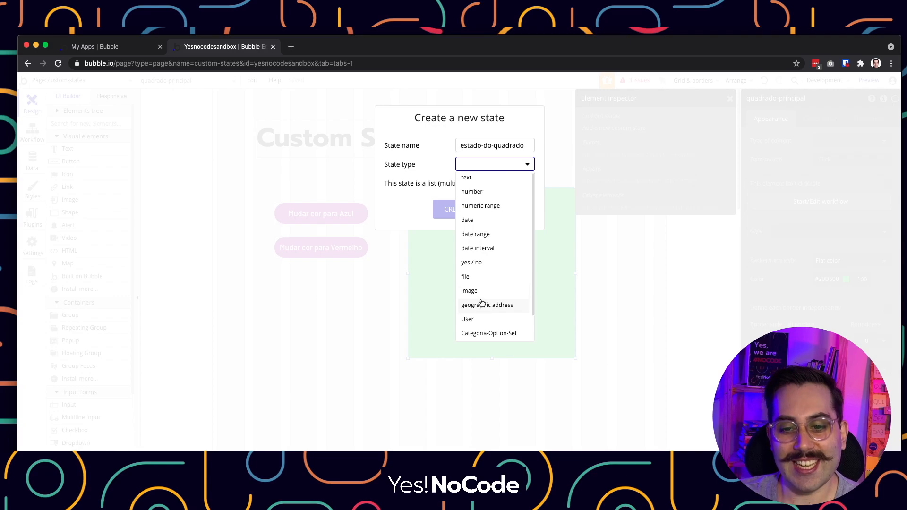
pyautogui.scroll(1, 482, 303)
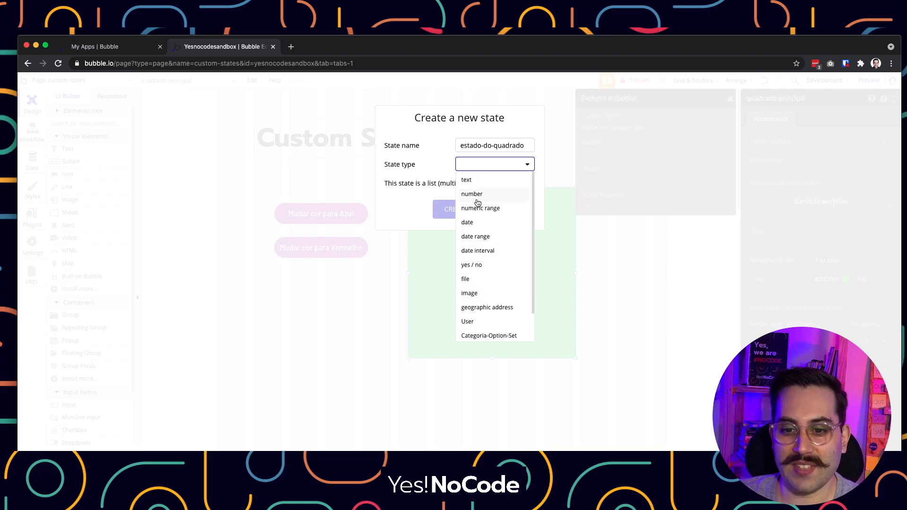
pyautogui.click(467, 183)
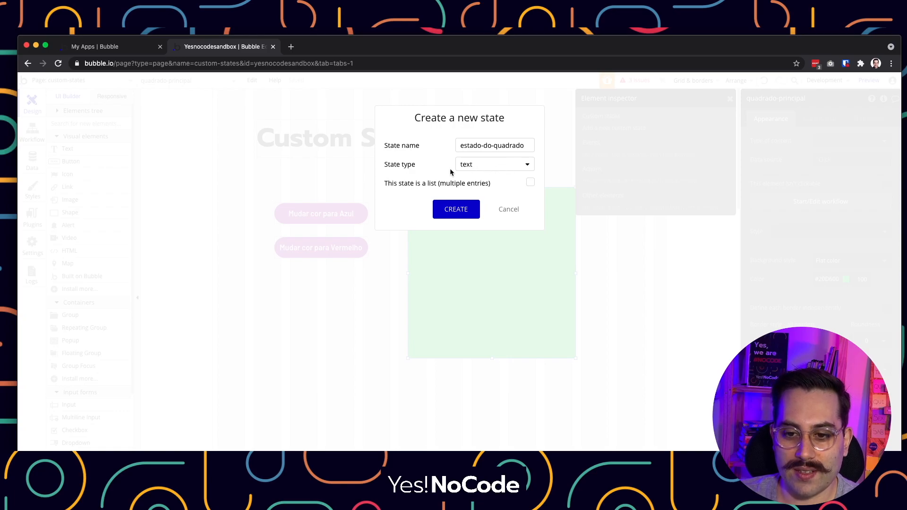
pyautogui.click(489, 169)
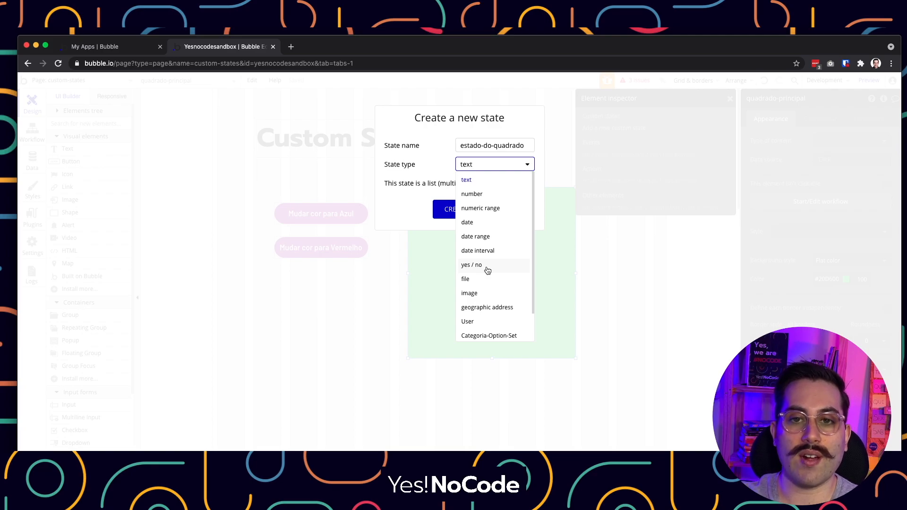
pyautogui.click(468, 180)
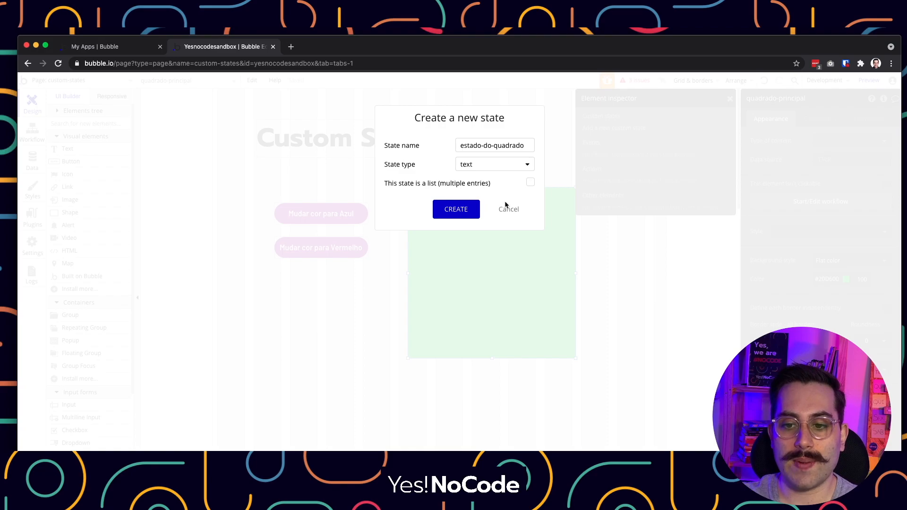
pyautogui.click(453, 210)
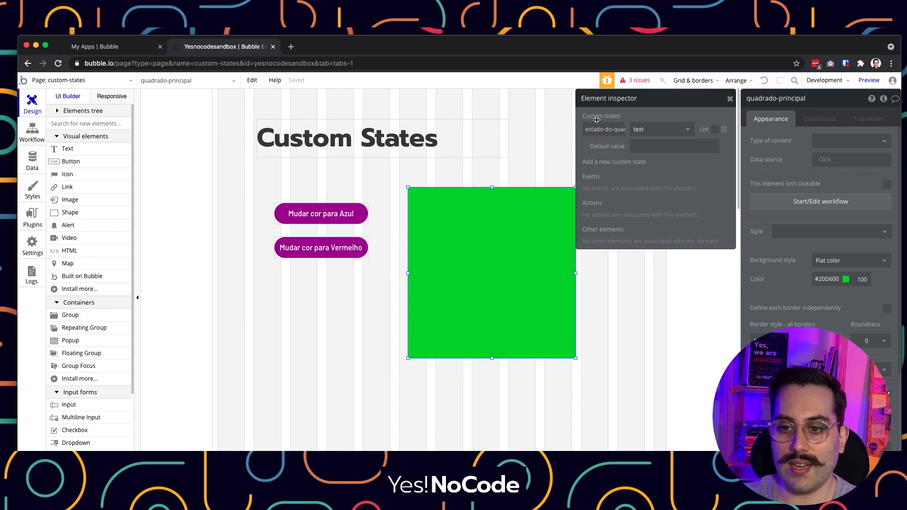
pyautogui.moveTo(585, 130); pyautogui.dragTo(625, 133)
pyautogui.click(622, 129)
pyautogui.click(617, 133)
pyautogui.click(615, 131)
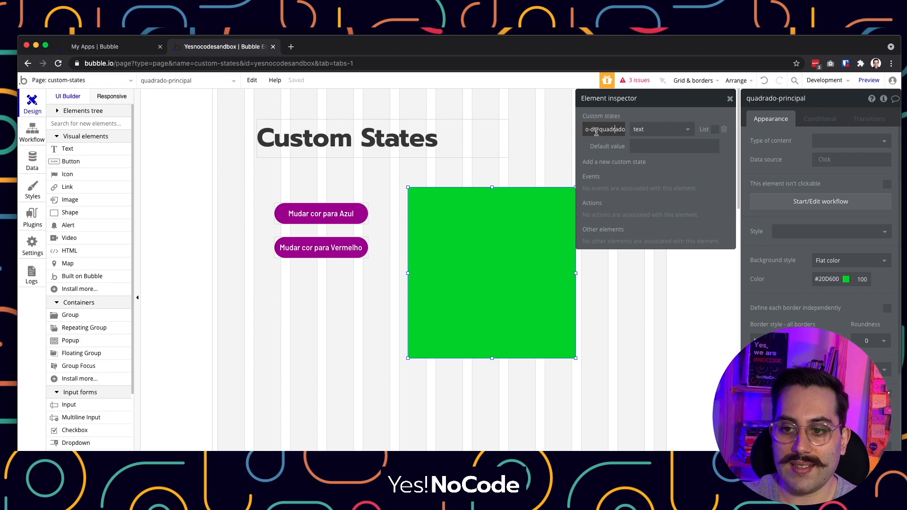
pyautogui.click(654, 134)
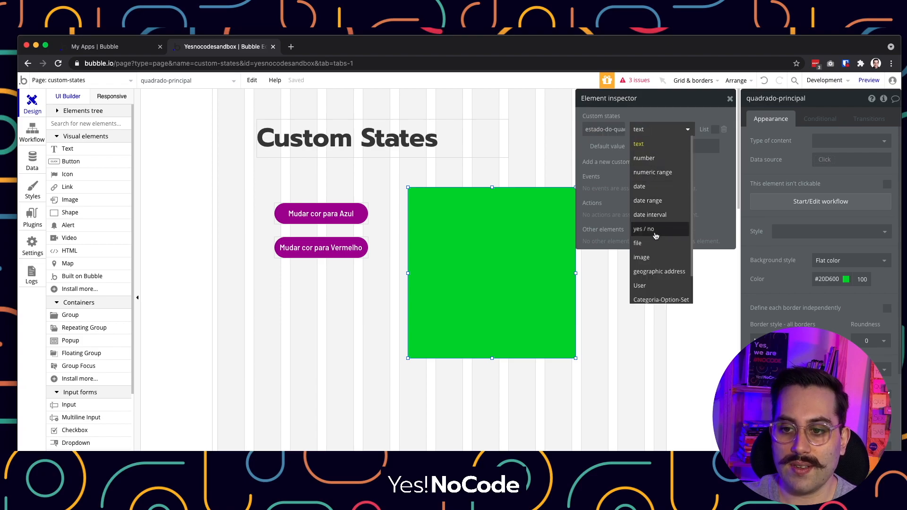
pyautogui.click(714, 168)
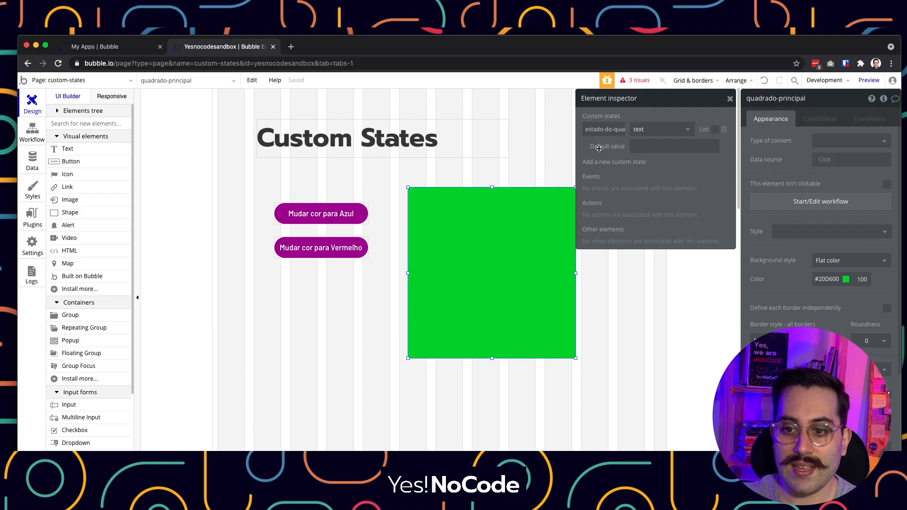
# - Set the default value of the estado-do-quadrado custom state to verde
pyautogui.click(650, 145)
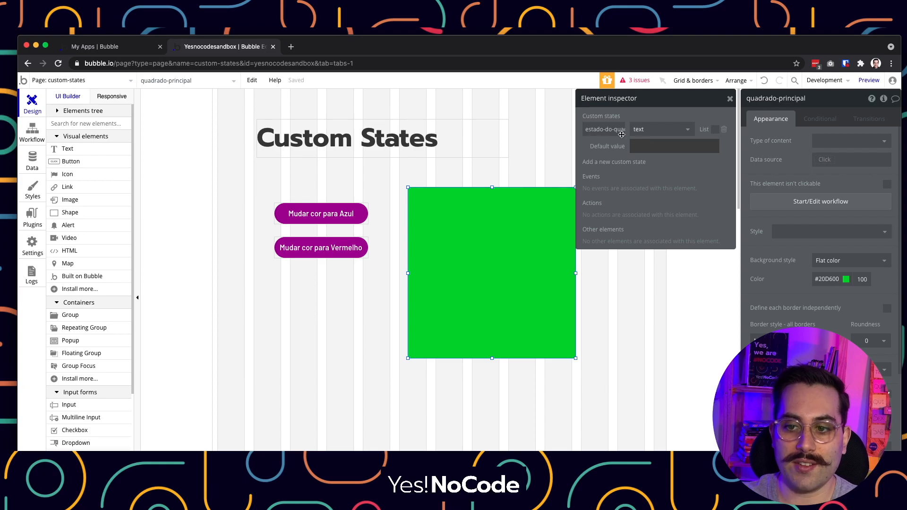
pyautogui.moveTo(590, 131); pyautogui.dragTo(624, 132)
pyautogui.click(652, 146)
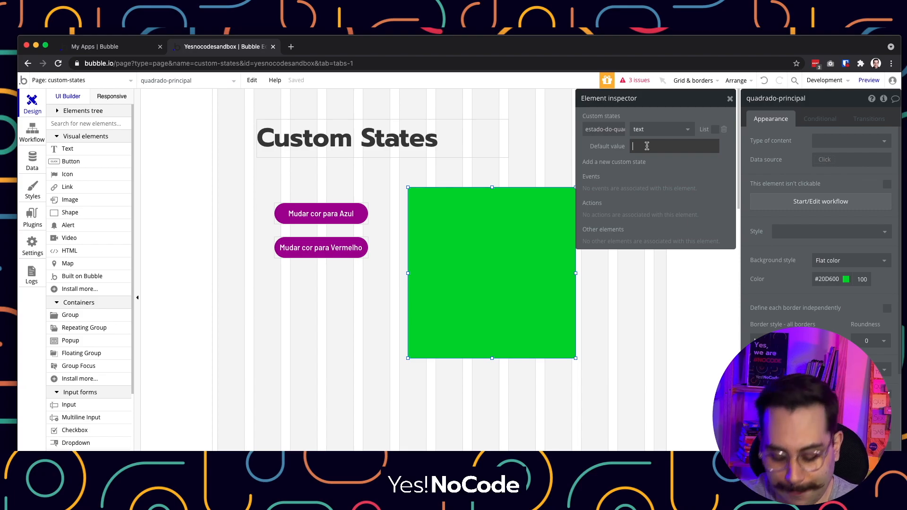
pyautogui.write('verde')
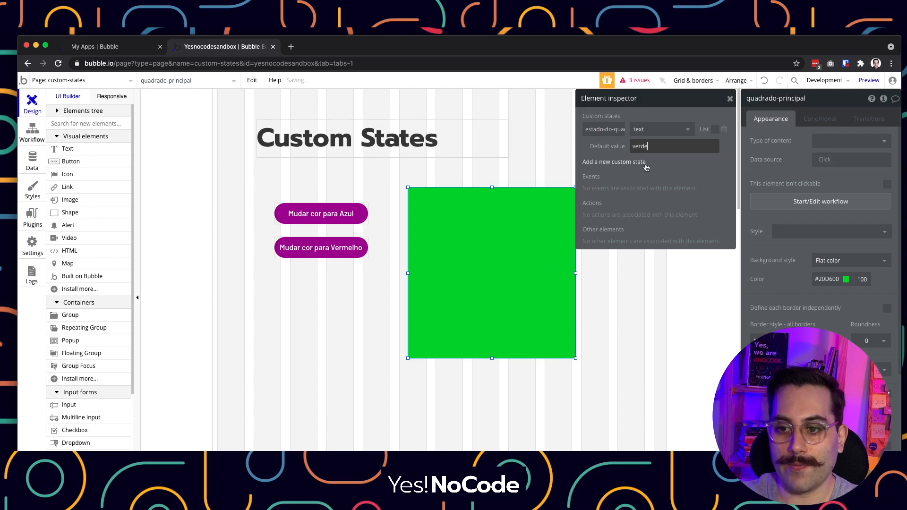
pyautogui.click(677, 158)
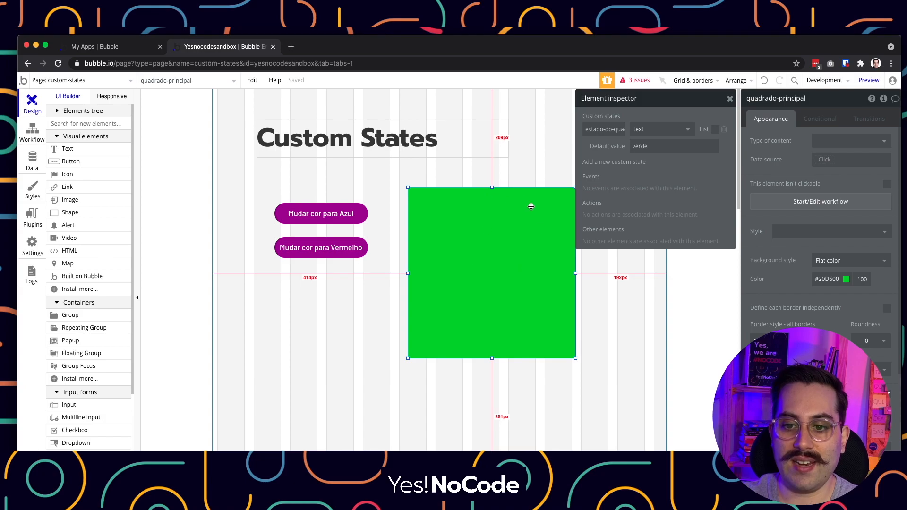
pyautogui.moveTo(667, 149); pyautogui.dragTo(616, 147)
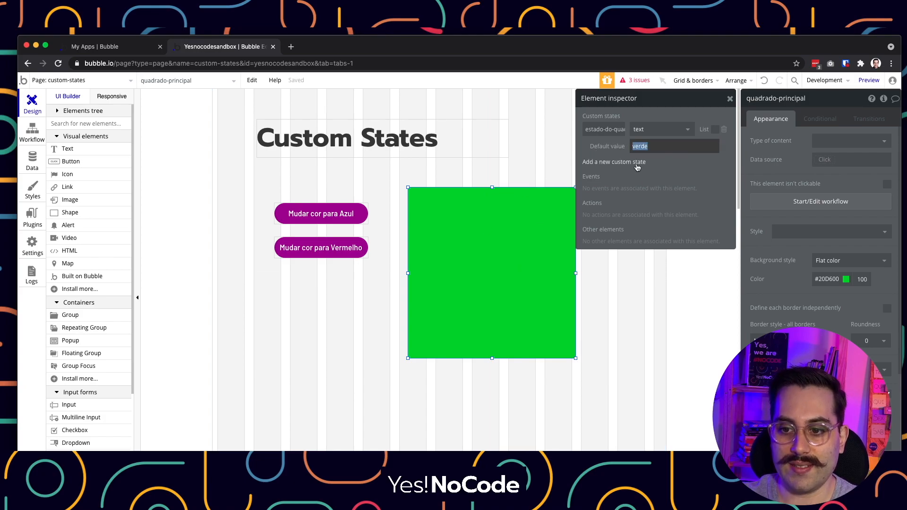
pyautogui.click(622, 147)
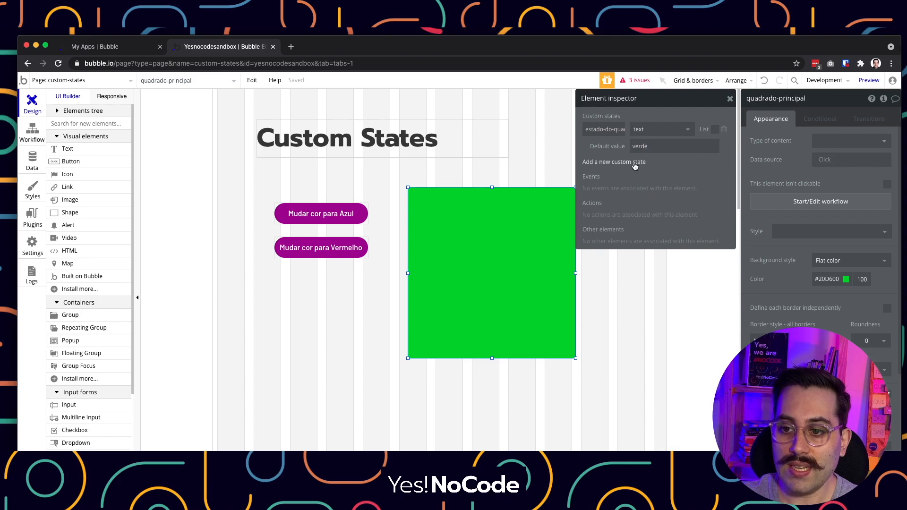
pyautogui.doubleClick(671, 148)
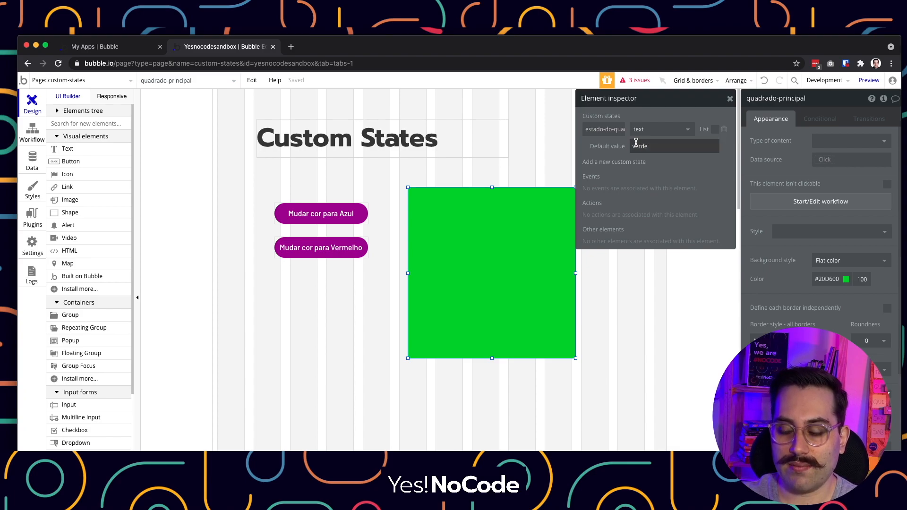
pyautogui.doubleClick(656, 146)
pyautogui.click(702, 163)
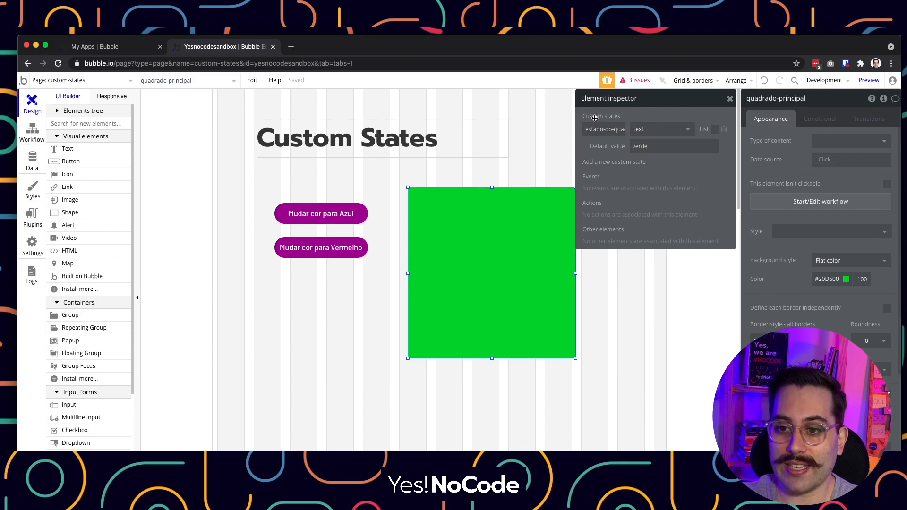
pyautogui.moveTo(588, 131); pyautogui.dragTo(628, 130)
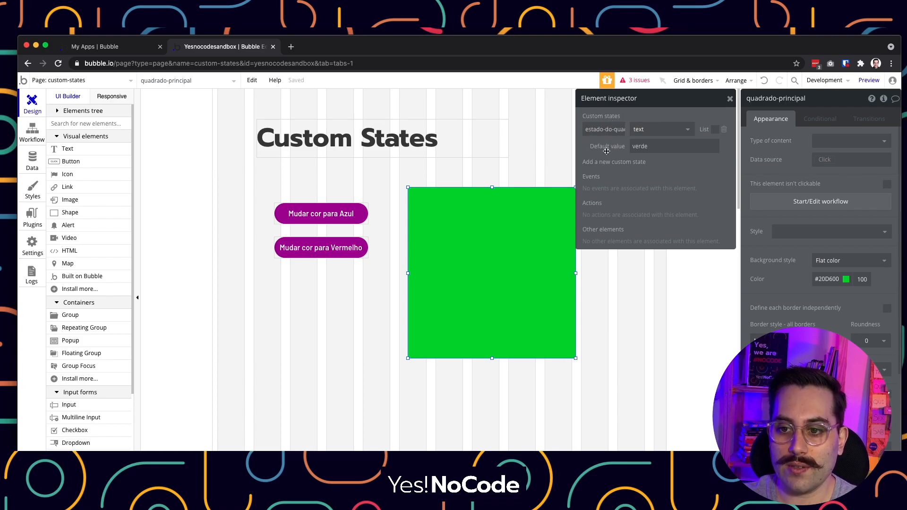
pyautogui.moveTo(661, 146); pyautogui.dragTo(628, 146)
pyautogui.click(701, 158)
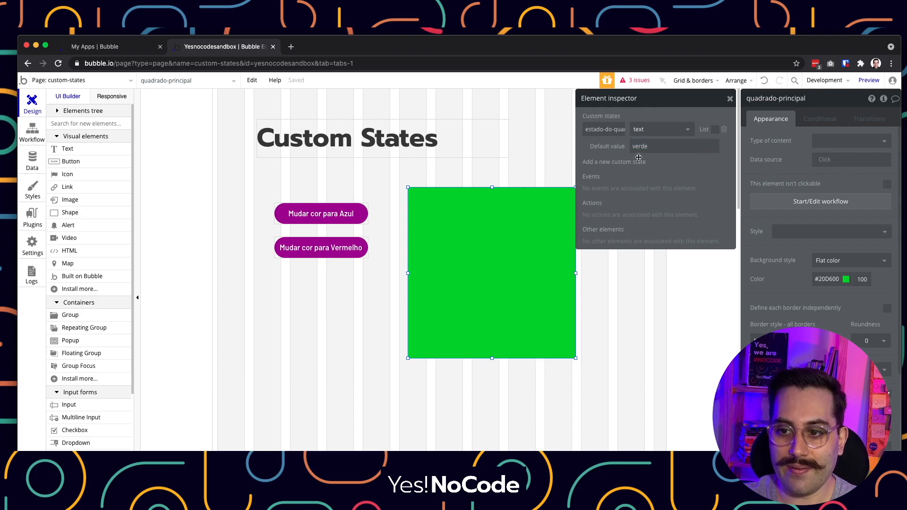
# - Close the element inspector of quadrado-principal, reopen it to view its custom state, and close it again
pyautogui.click(730, 100)
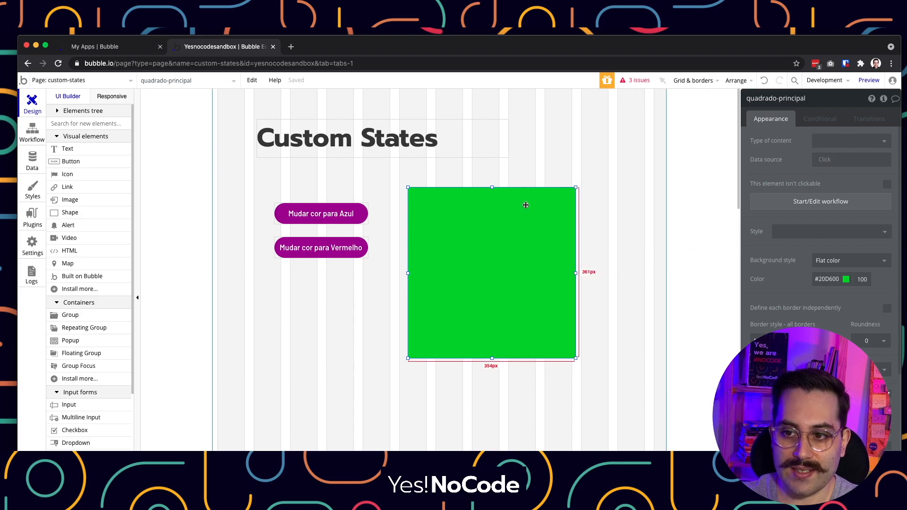
pyautogui.click(883, 98)
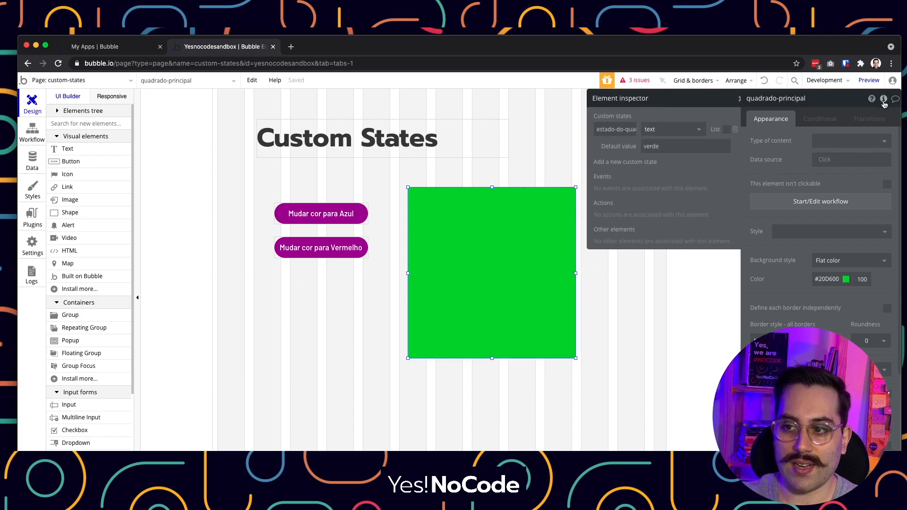
pyautogui.click(884, 100)
pyautogui.click(884, 100)
pyautogui.click(883, 100)
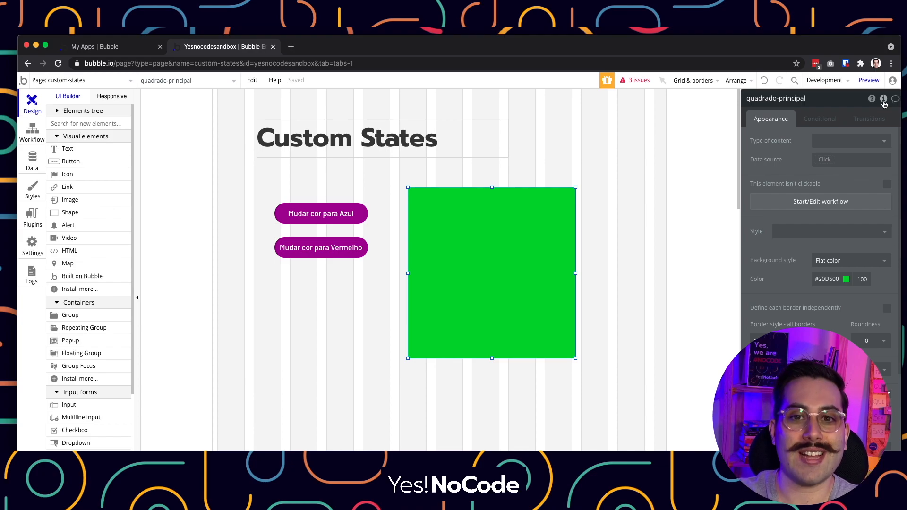
# - Review the default value of quadrado-principal's estado-do-quadrado custom state in the element inspector, then close it and deselect the square
pyautogui.click(883, 99)
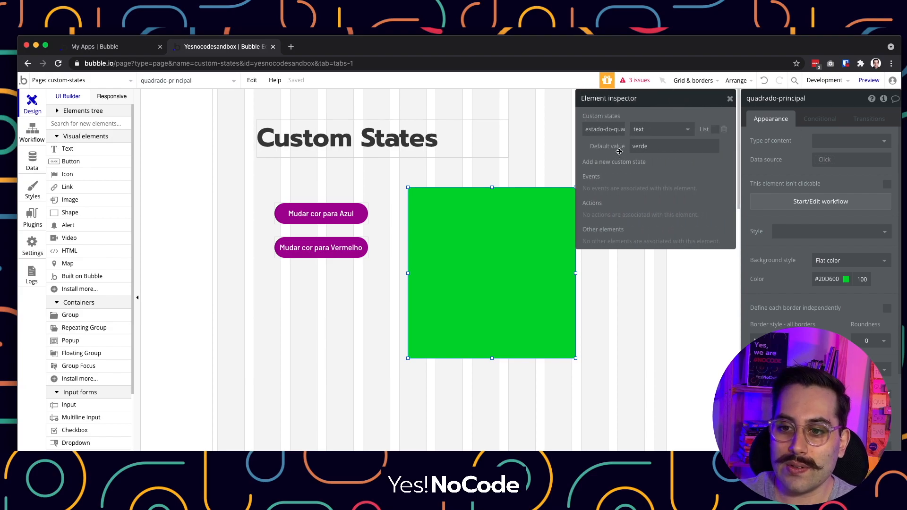
pyautogui.click(652, 147)
pyautogui.moveTo(656, 147); pyautogui.dragTo(627, 147)
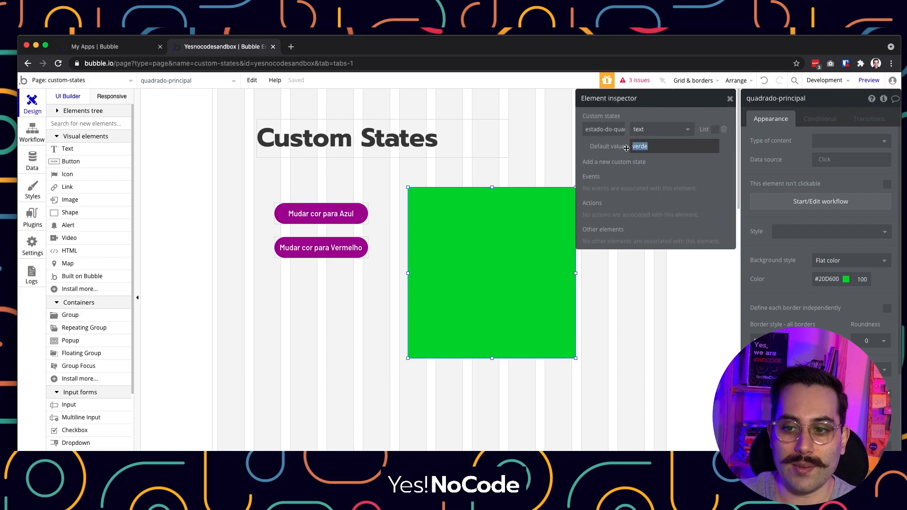
pyautogui.click(668, 153)
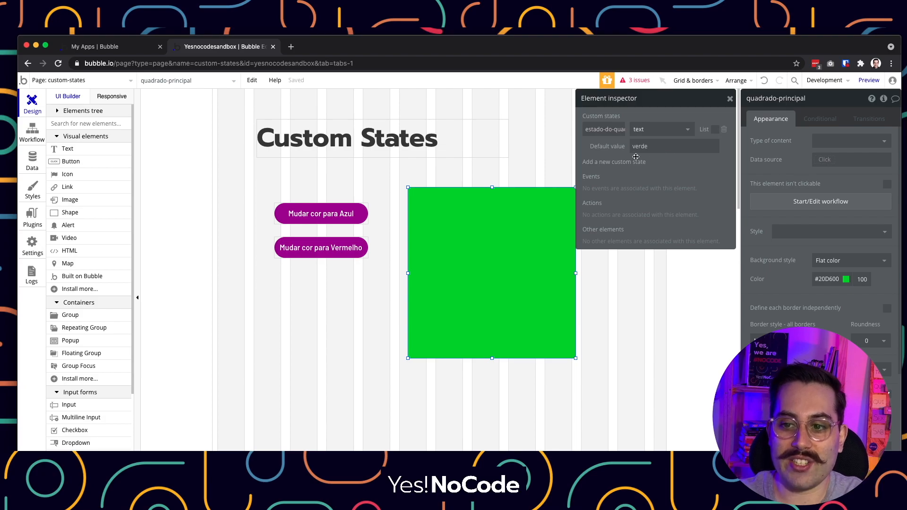
pyautogui.click(730, 98)
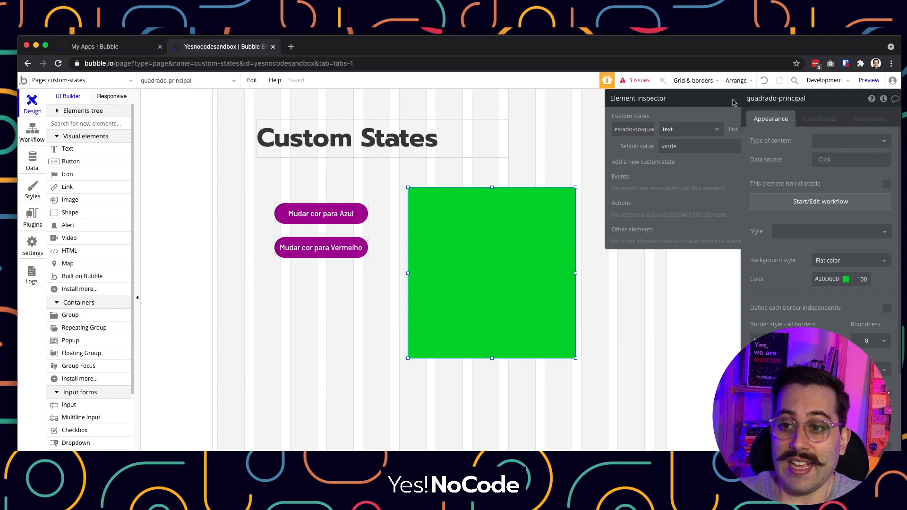
pyautogui.click(613, 259)
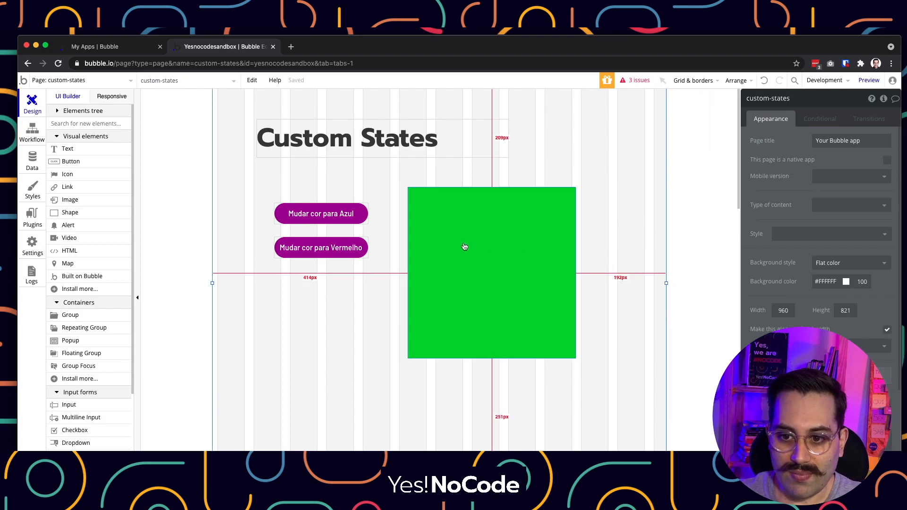
# - Add a condition to the green square quadrado-principal and build its expression as This Group's estado-do-quadrado is
pyautogui.click(460, 212)
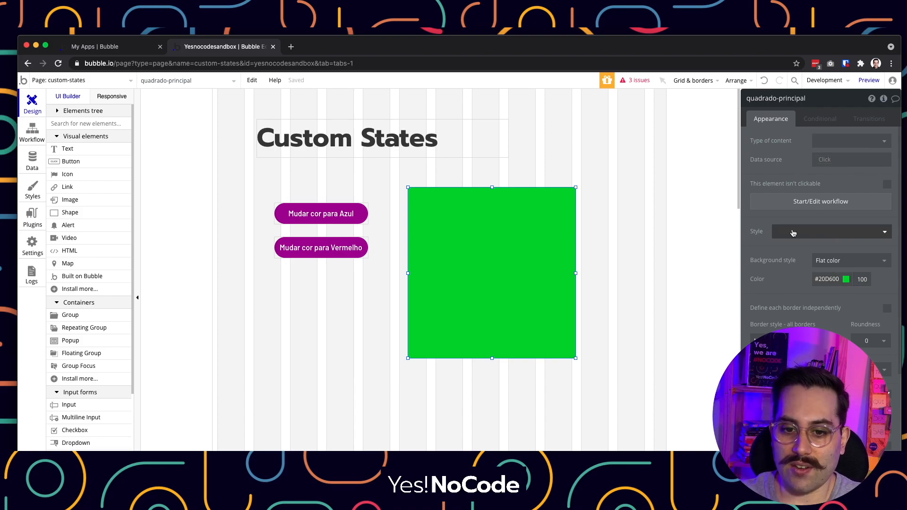
pyautogui.click(825, 119)
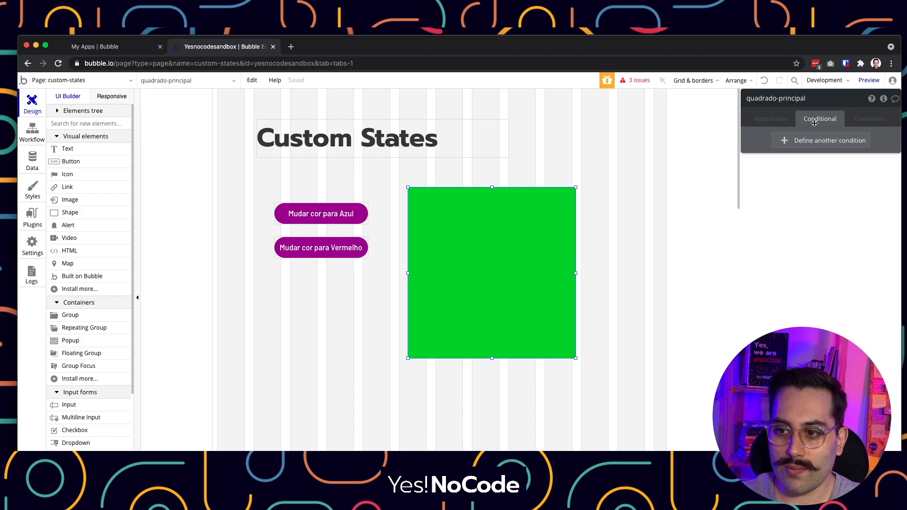
pyautogui.click(813, 141)
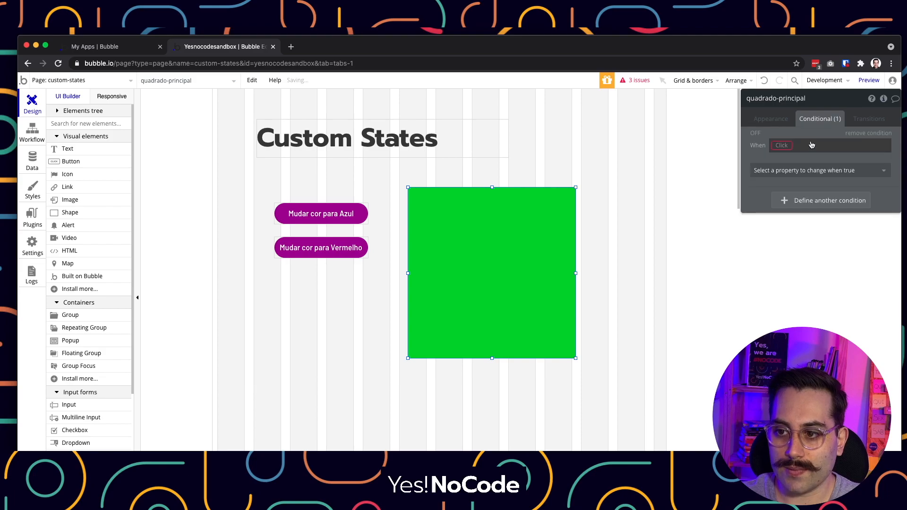
pyautogui.click(782, 146)
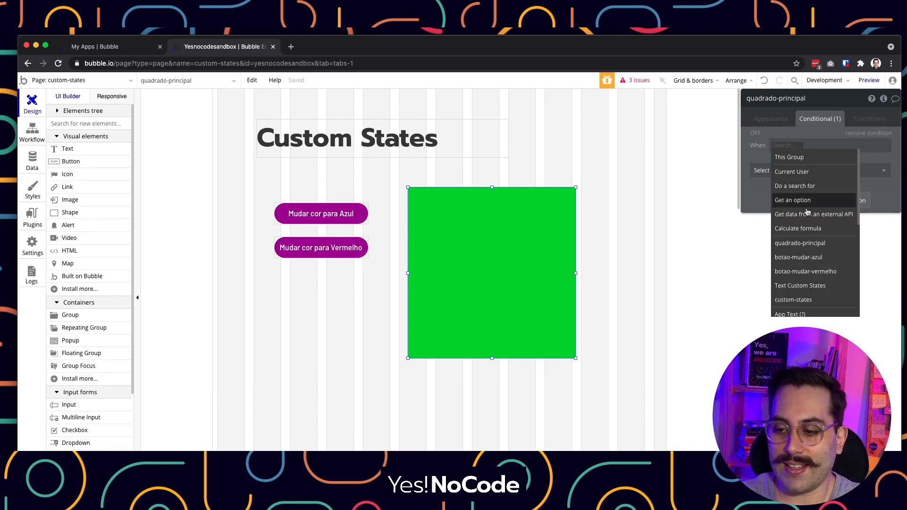
pyautogui.scroll(-3, 813, 241)
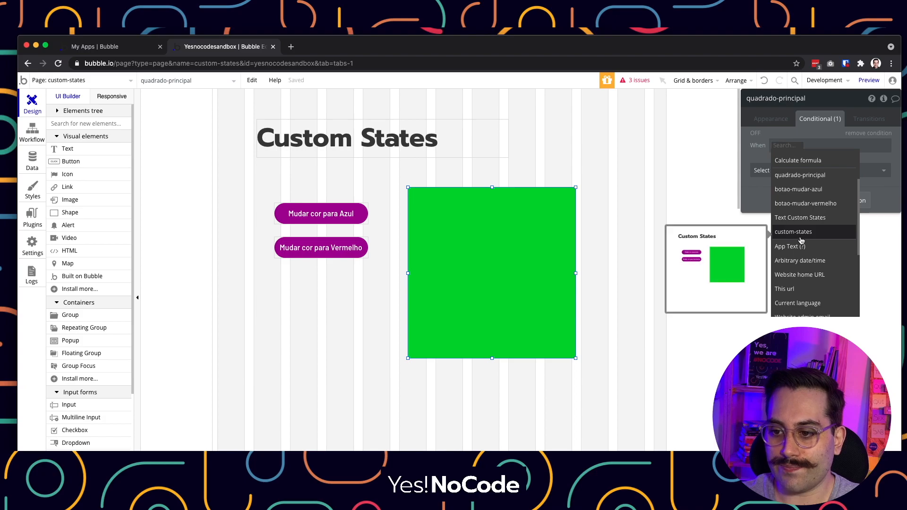
pyautogui.scroll(-5, 802, 240)
pyautogui.scroll(10, 802, 238)
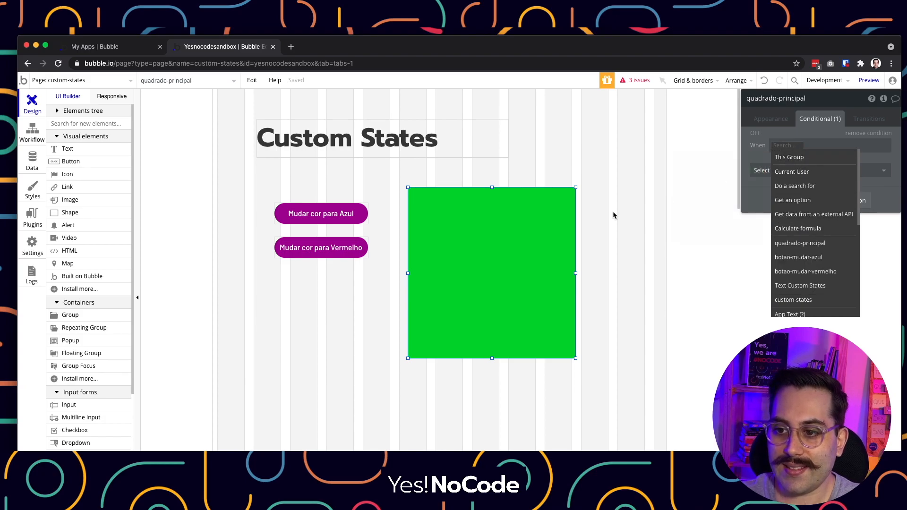
pyautogui.click(792, 162)
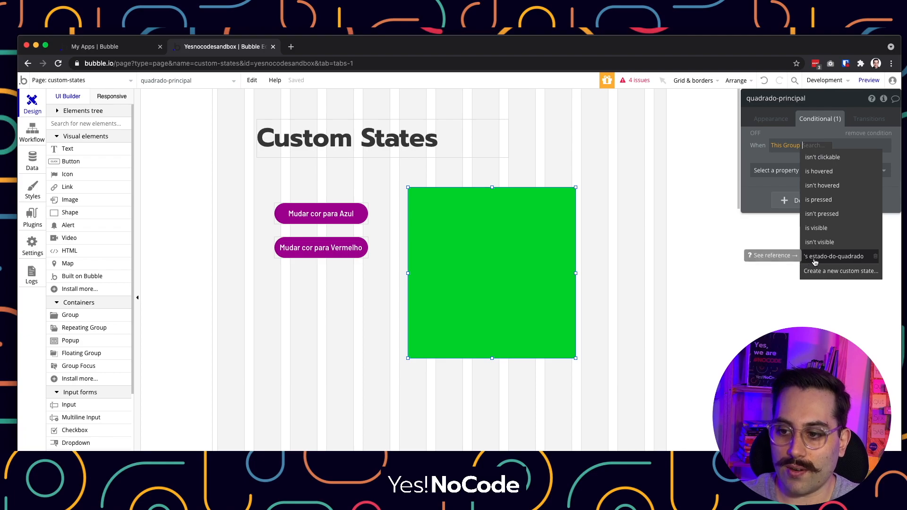
pyautogui.click(842, 257)
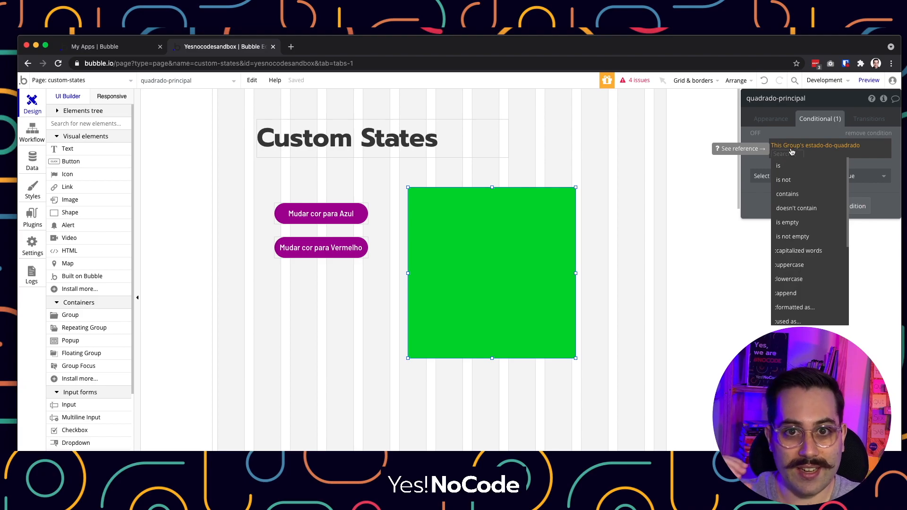
pyautogui.scroll(-2, 808, 222)
pyautogui.scroll(2, 808, 232)
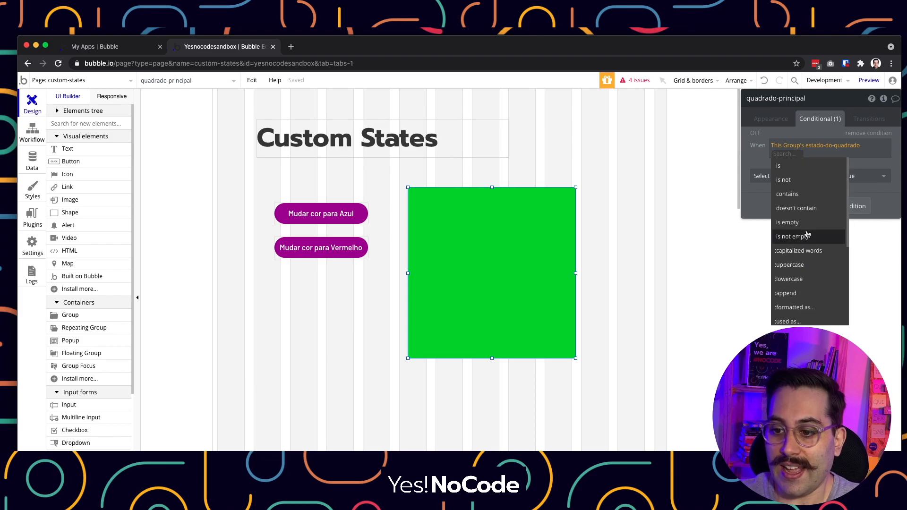
pyautogui.click(780, 169)
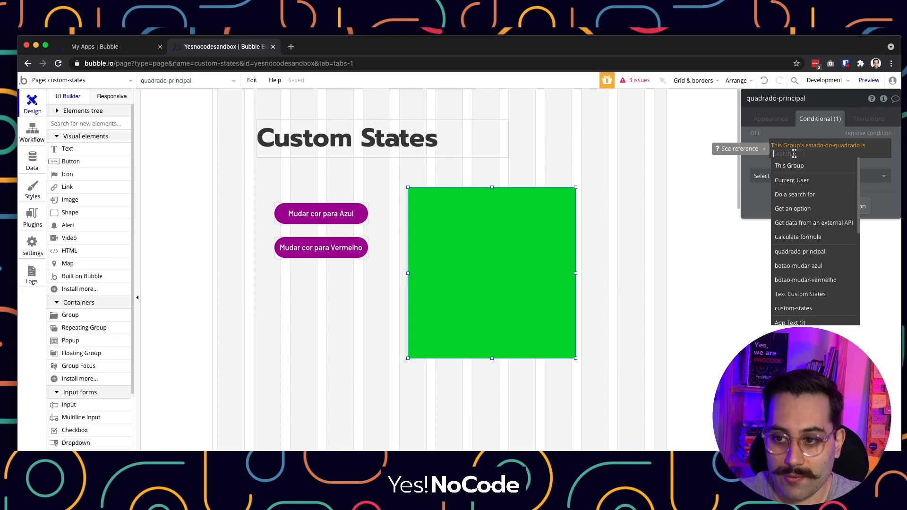
# - Enter verde as the comparison value of the square's condition
pyautogui.write('verde')
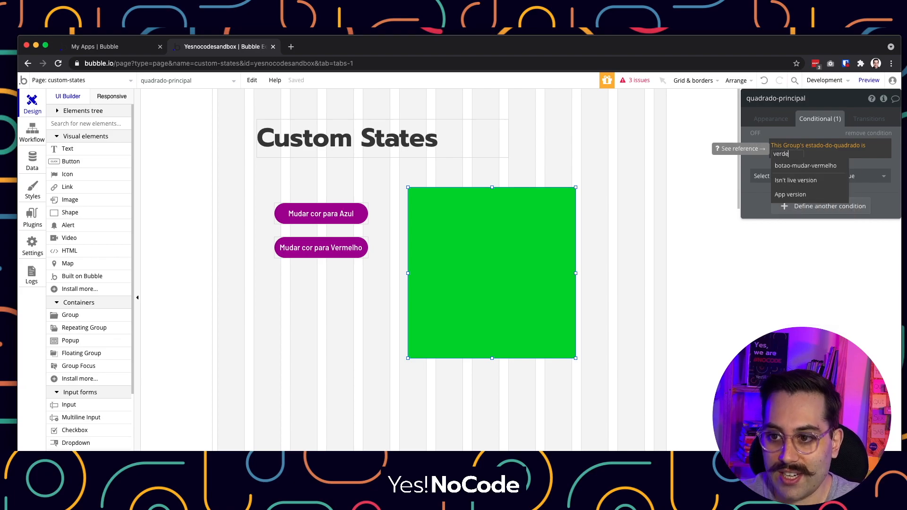
pyautogui.press('Return')
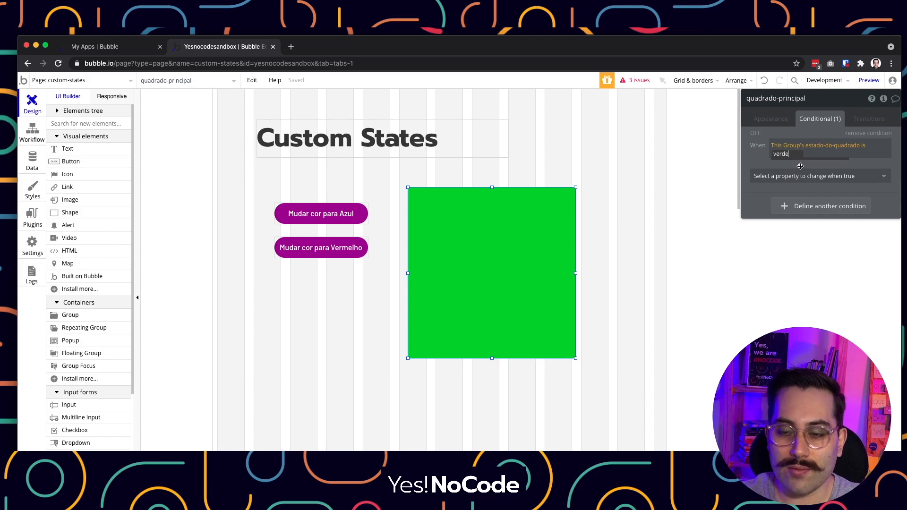
pyautogui.press('Return')
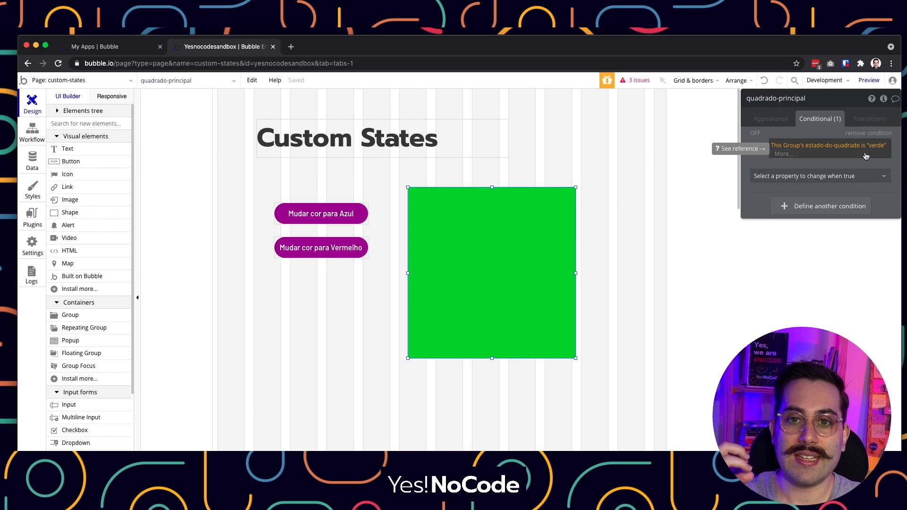
# - Change the comparison value of the square's condition to azul
pyautogui.click(876, 148)
pyautogui.moveTo(789, 154); pyautogui.dragTo(771, 154)
pyautogui.write('azul')
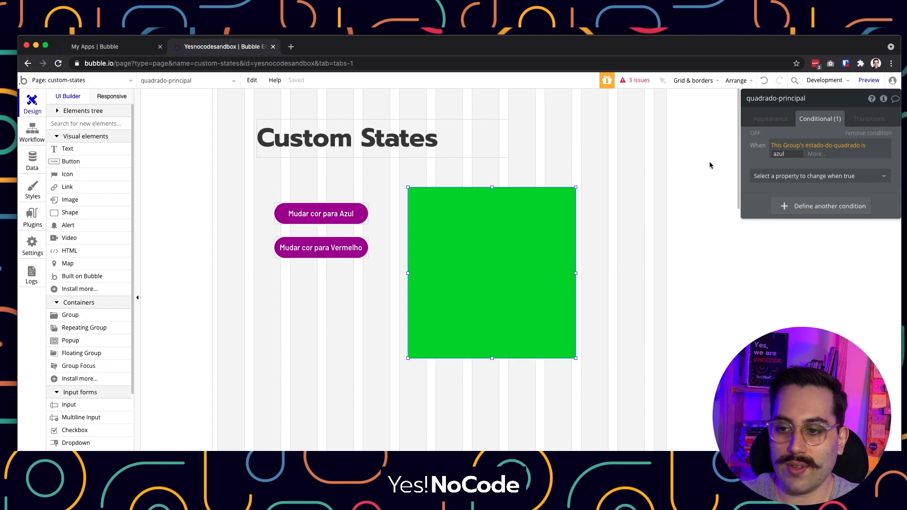
pyautogui.click(762, 154)
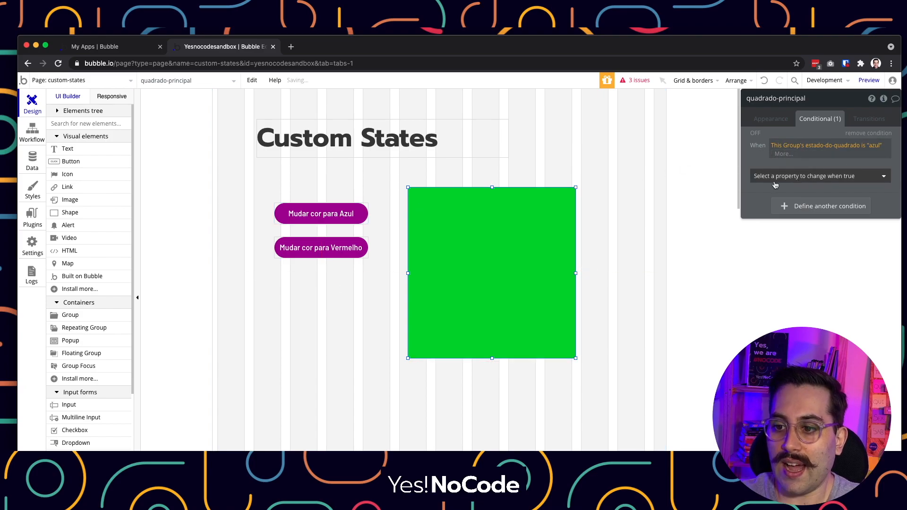
# - Make the azul condition change the square's background color to blue #0048E3
pyautogui.click(812, 176)
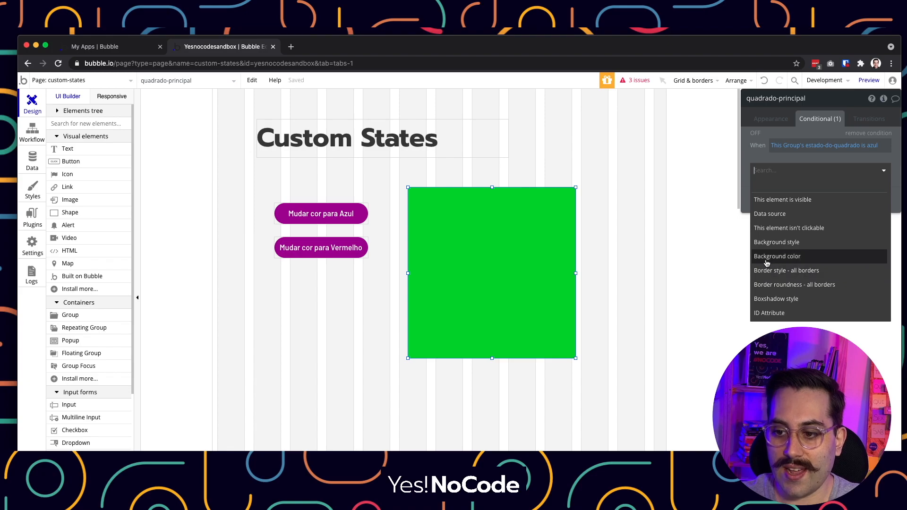
pyautogui.click(789, 260)
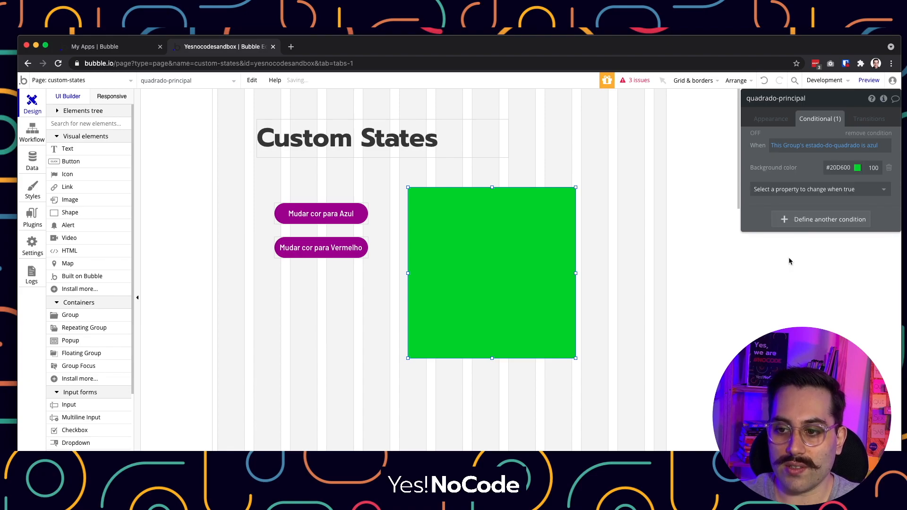
pyautogui.click(843, 168)
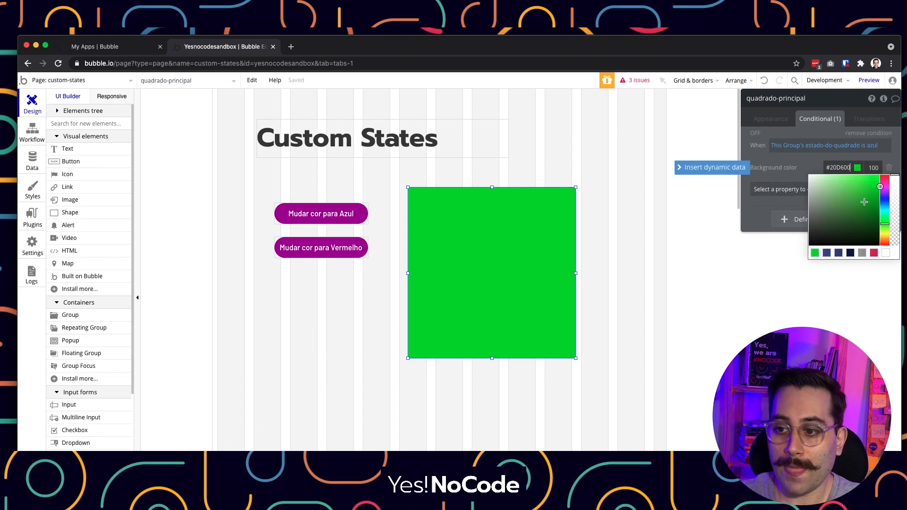
pyautogui.moveTo(885, 207); pyautogui.dragTo(884, 183)
pyautogui.click(808, 168)
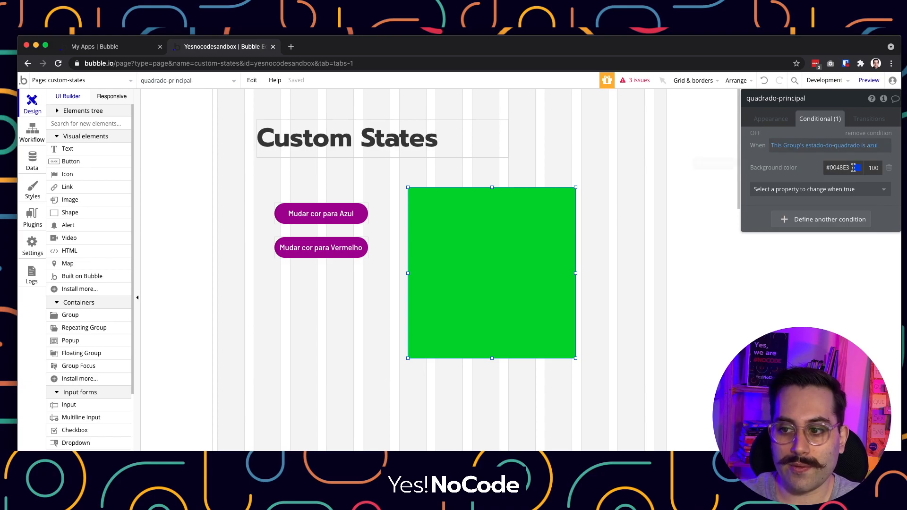
# - Define a second condition on the square for when This Group's estado-do-quadrado is vermelho
pyautogui.click(803, 228)
pyautogui.click(782, 221)
pyautogui.click(796, 236)
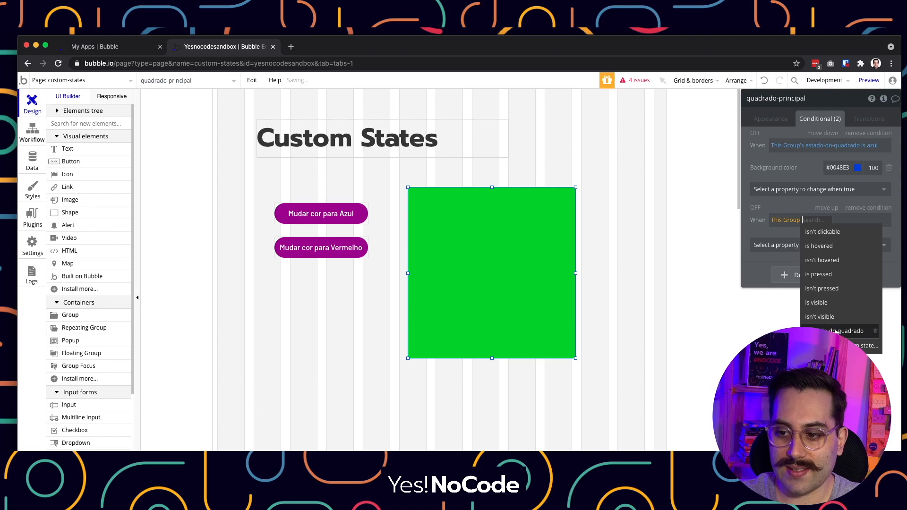
pyautogui.click(836, 331)
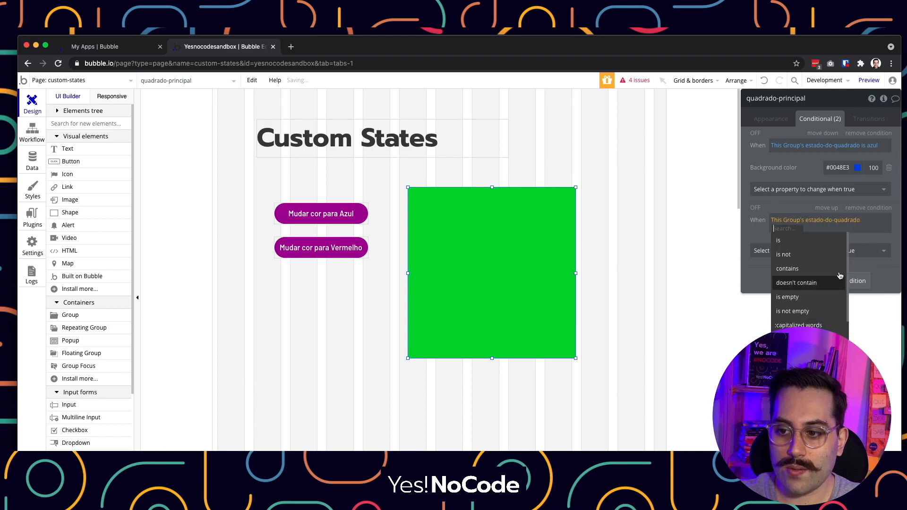
pyautogui.click(782, 243)
pyautogui.write('vermelho')
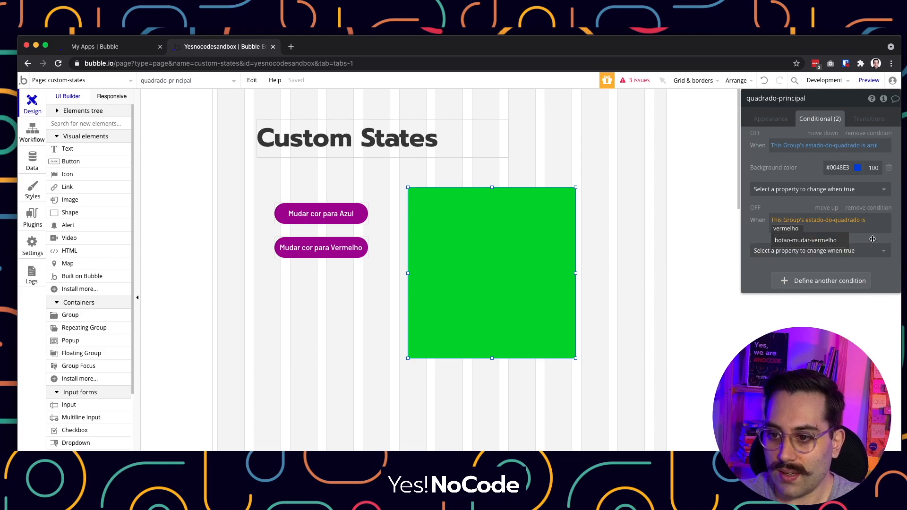
# - Make the vermelho condition change the square's background color to red #D60000
pyautogui.click(787, 250)
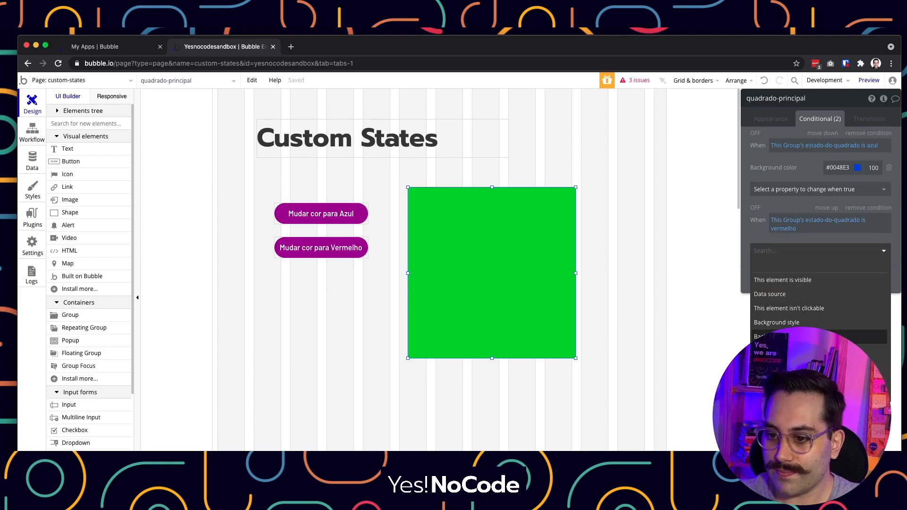
pyautogui.click(779, 336)
pyautogui.click(840, 248)
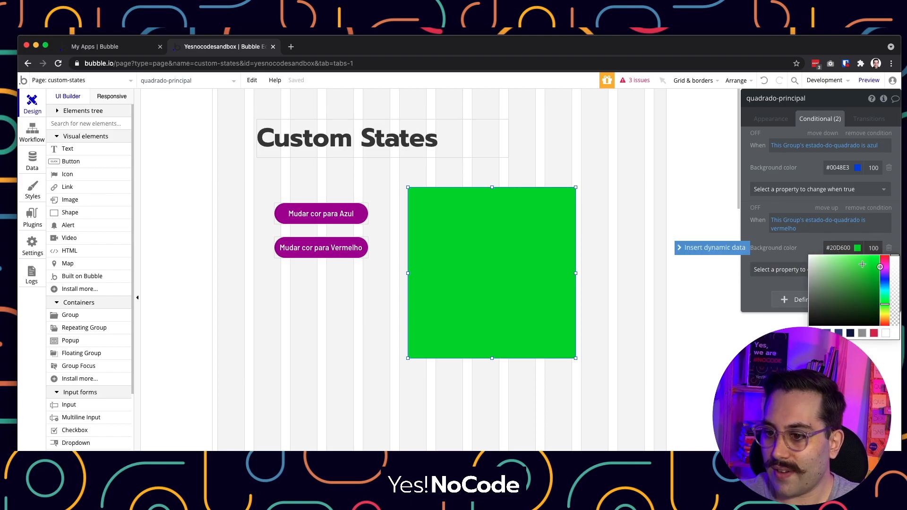
pyautogui.click(885, 256)
pyautogui.click(785, 245)
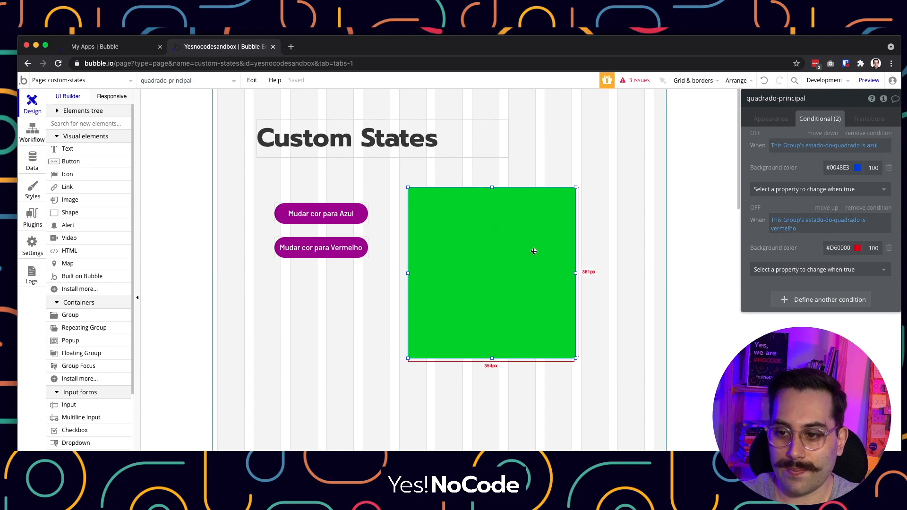
# - Deselect the square, preview the custom-states page in the browser, and return to the editor
pyautogui.click(590, 167)
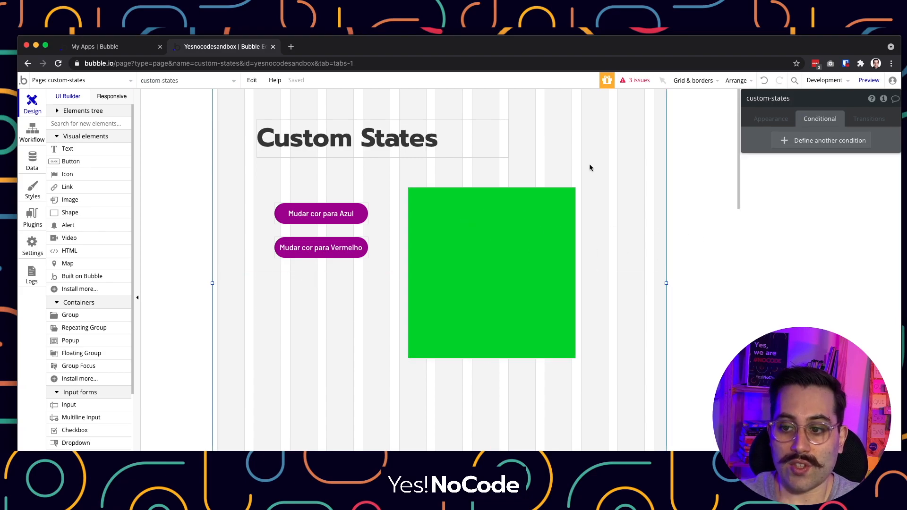
pyautogui.click(872, 81)
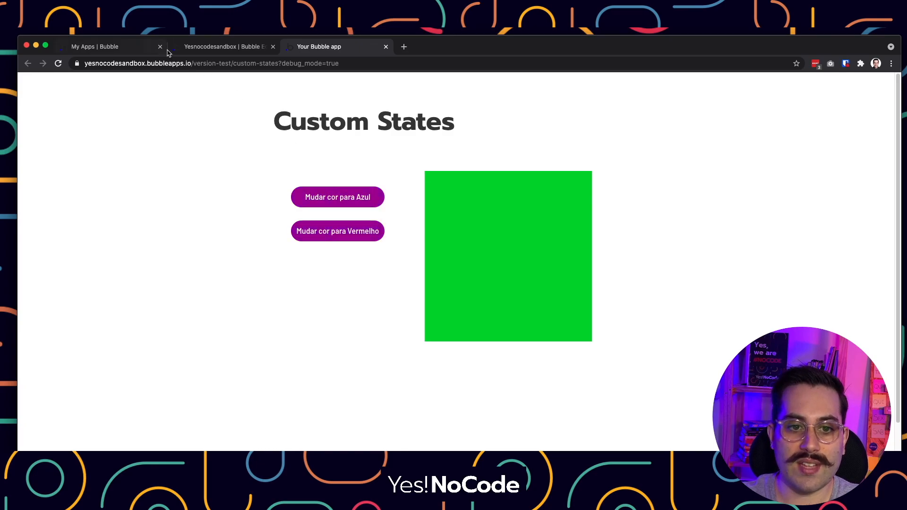
pyautogui.click(198, 47)
# - Apply the Primary Button style to the Mudar cor para Azul button
pyautogui.click(321, 213)
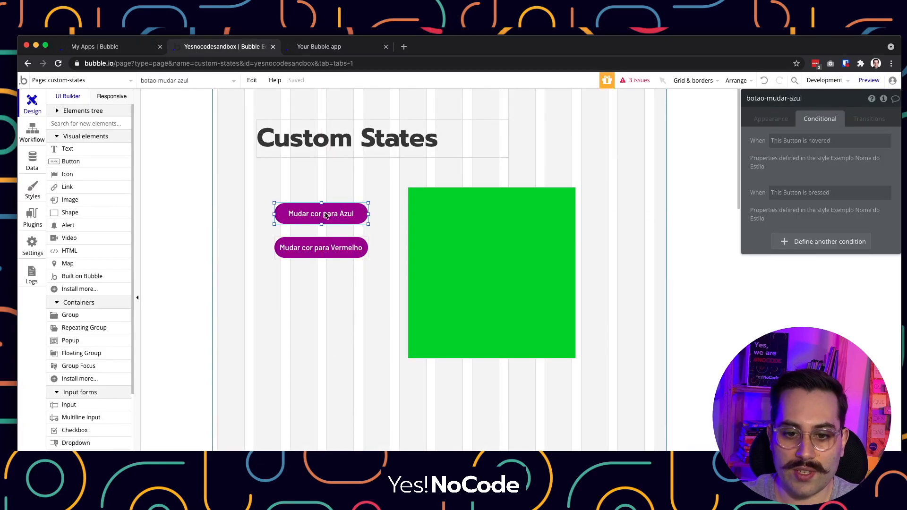
pyautogui.click(770, 119)
pyautogui.click(885, 215)
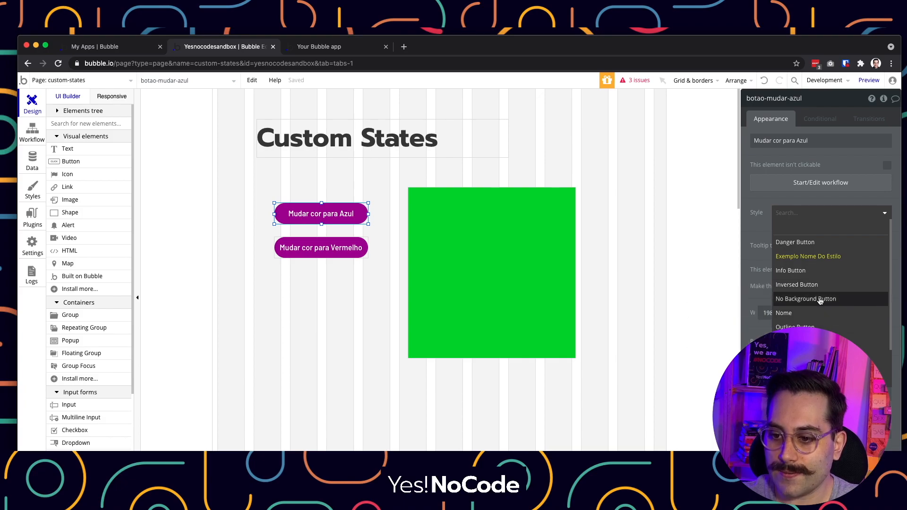
pyautogui.scroll(-2, 810, 295)
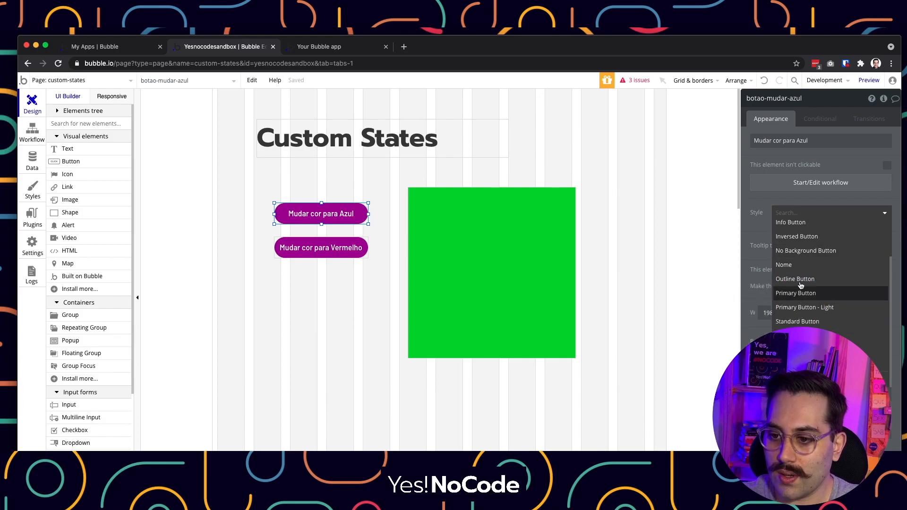
pyautogui.click(800, 292)
# - Apply the Primary Button style to the Mudar cor para Vermelho button as well
pyautogui.click(339, 260)
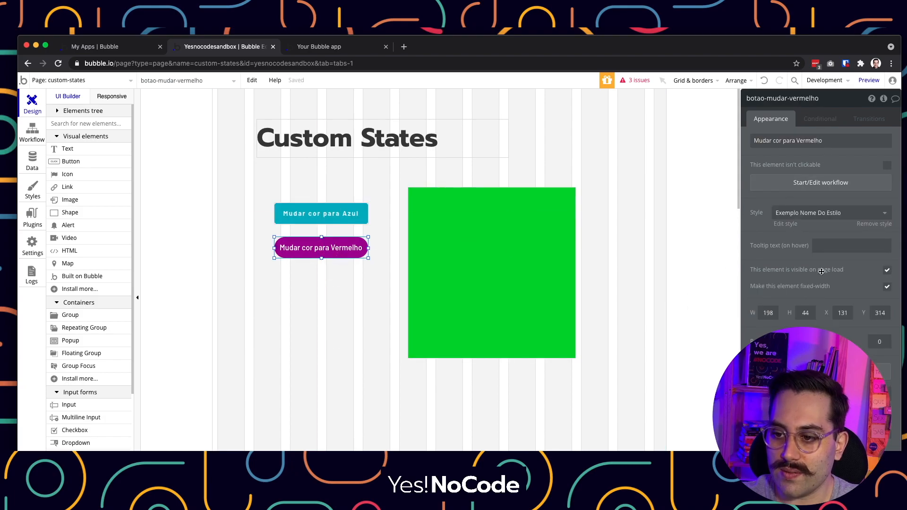
pyautogui.click(847, 217)
pyautogui.click(856, 210)
pyautogui.click(877, 217)
pyautogui.scroll(-2, 810, 293)
pyautogui.scroll(2, 811, 284)
pyautogui.click(809, 342)
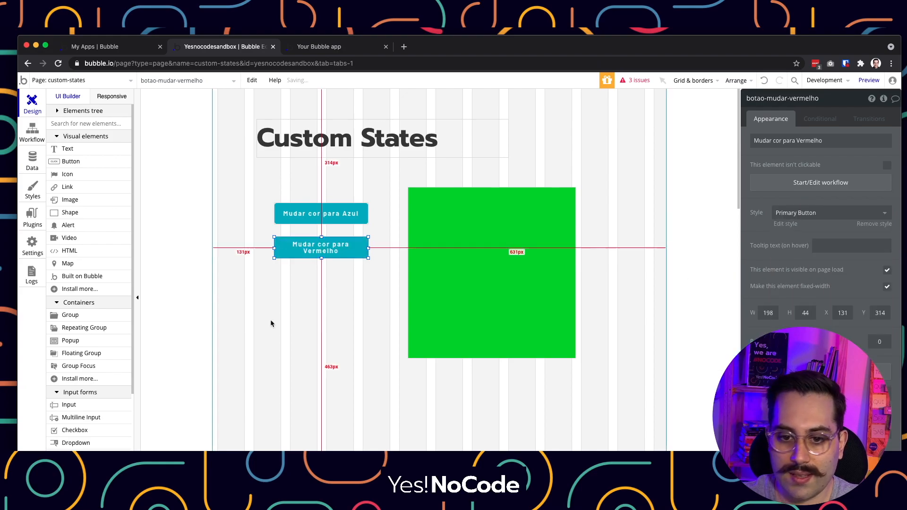
# - Widen both the Mudar cor para Vermelho and Mudar cor para Azul buttons to 236 px so their labels fit on one line
pyautogui.click(323, 309)
pyautogui.click(348, 254)
pyautogui.moveTo(369, 248); pyautogui.dragTo(386, 248)
pyautogui.click(370, 213)
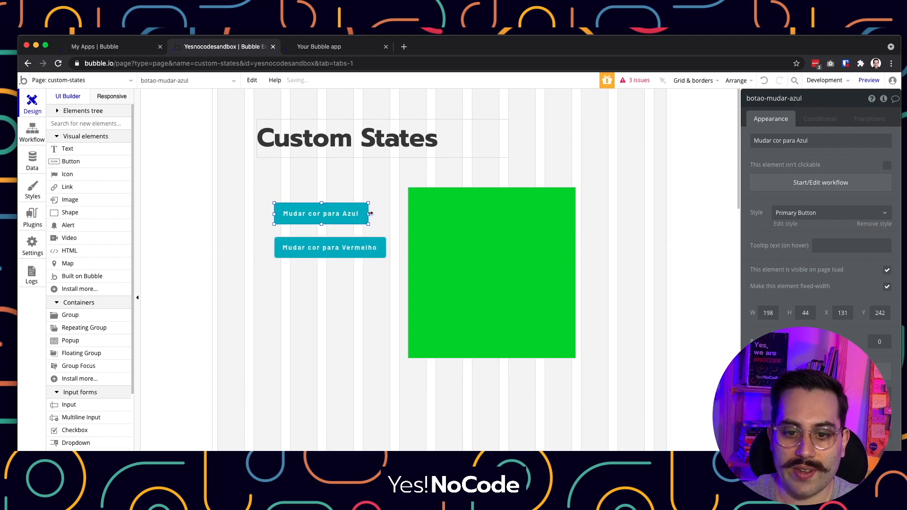
pyautogui.moveTo(370, 213); pyautogui.dragTo(387, 214)
pyautogui.click(313, 313)
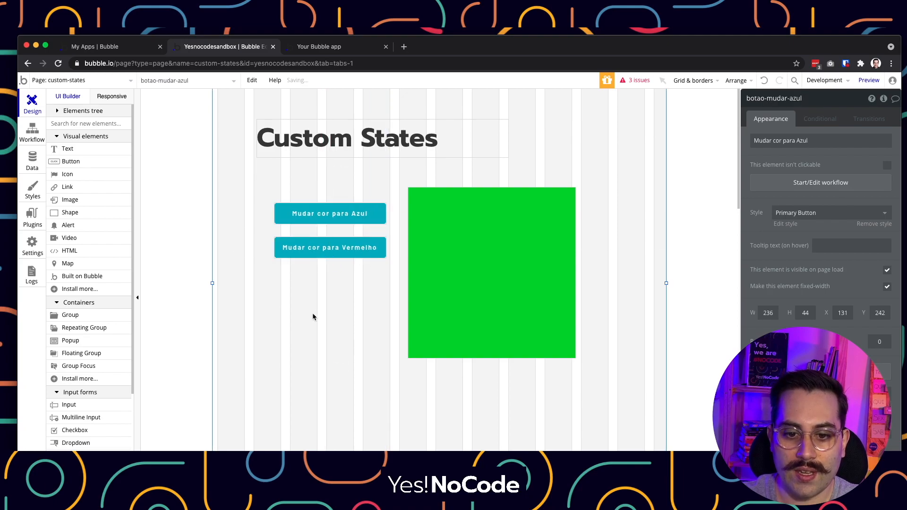
# - Check the two restyled buttons in the editor and in the browser preview, and return to the editor
pyautogui.click(324, 221)
pyautogui.click(330, 255)
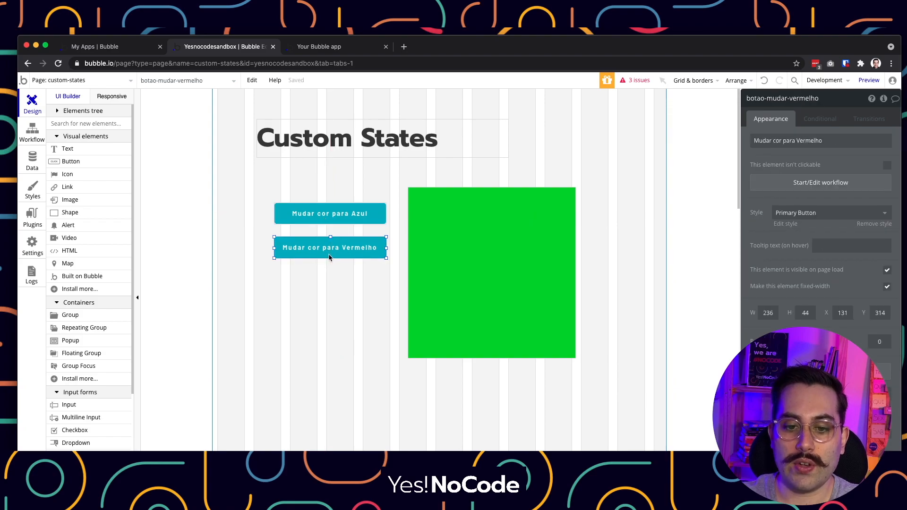
pyautogui.click(329, 296)
pyautogui.click(313, 49)
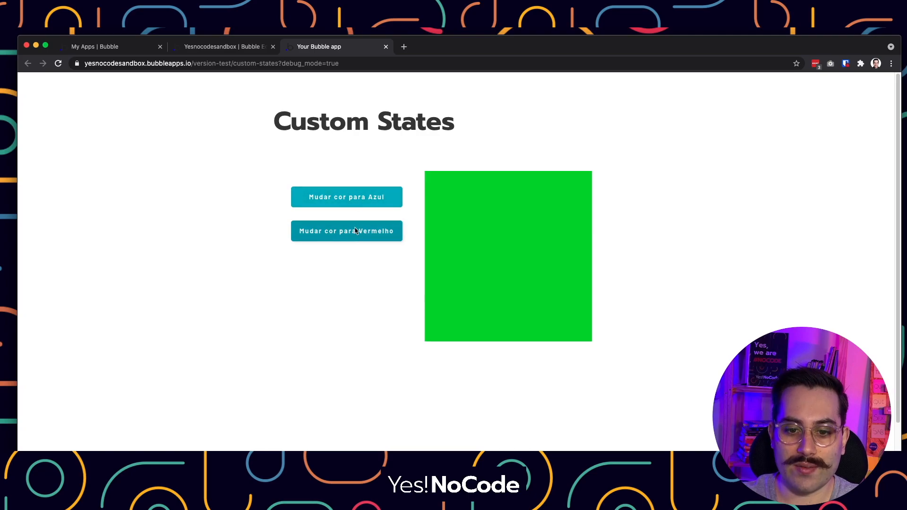
pyautogui.click(222, 47)
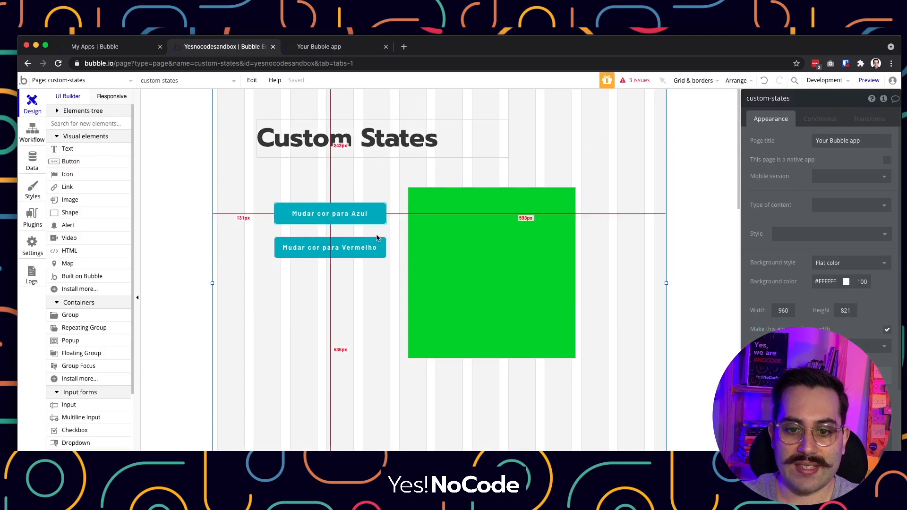
# - Review the green square's custom state with its default value, and the square's two color conditions
pyautogui.click(332, 215)
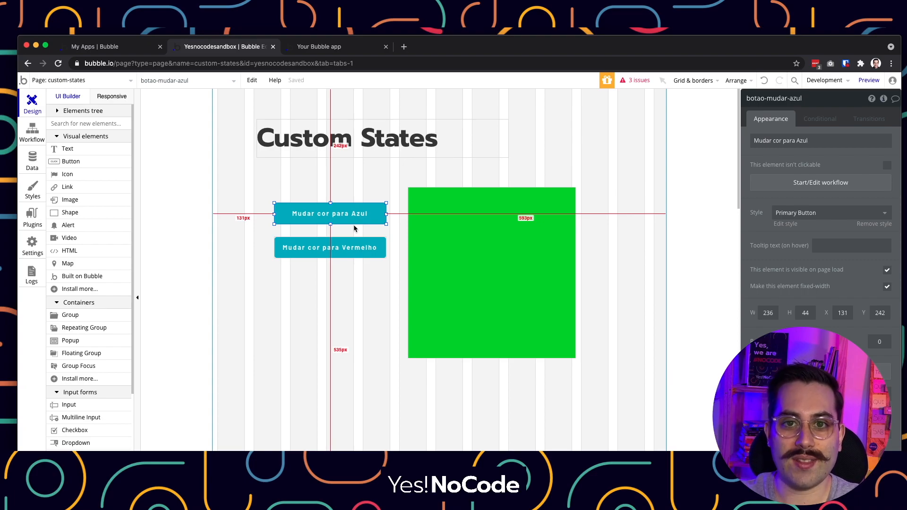
pyautogui.click(528, 254)
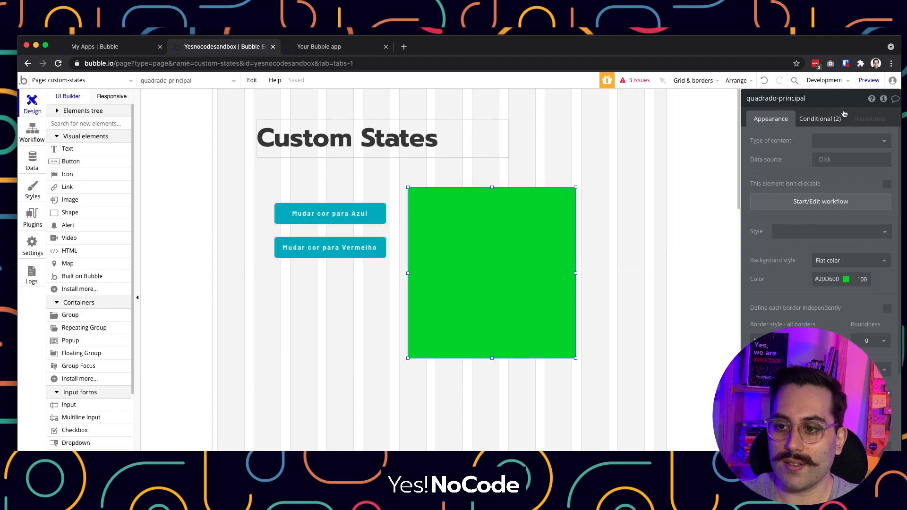
pyautogui.click(883, 99)
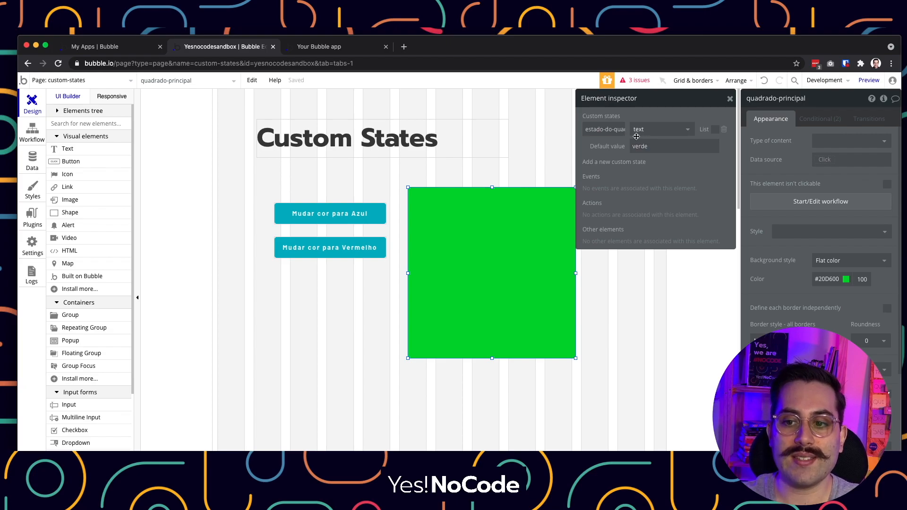
pyautogui.click(469, 178)
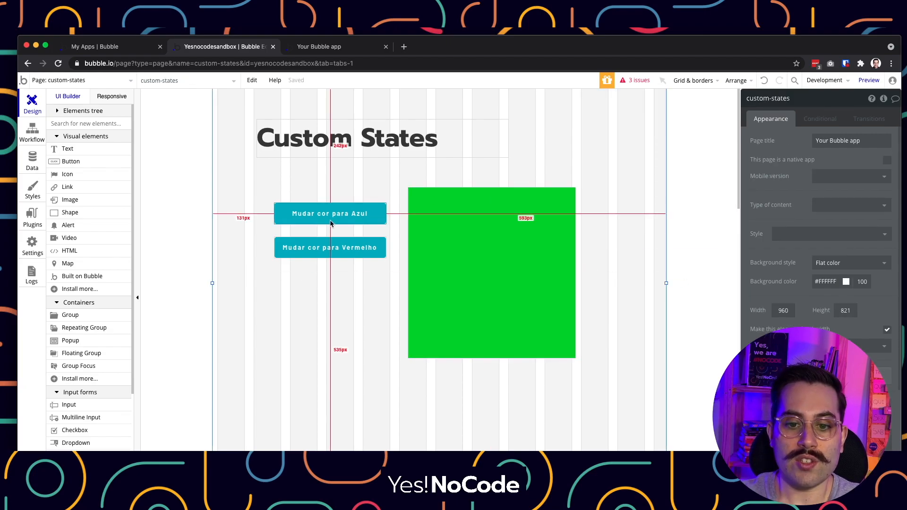
pyautogui.click(329, 220)
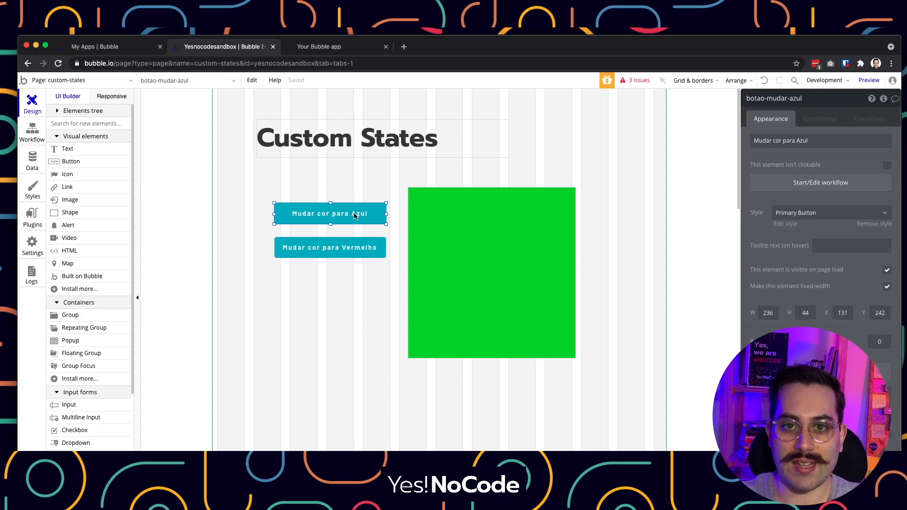
pyautogui.click(440, 218)
pyautogui.click(815, 120)
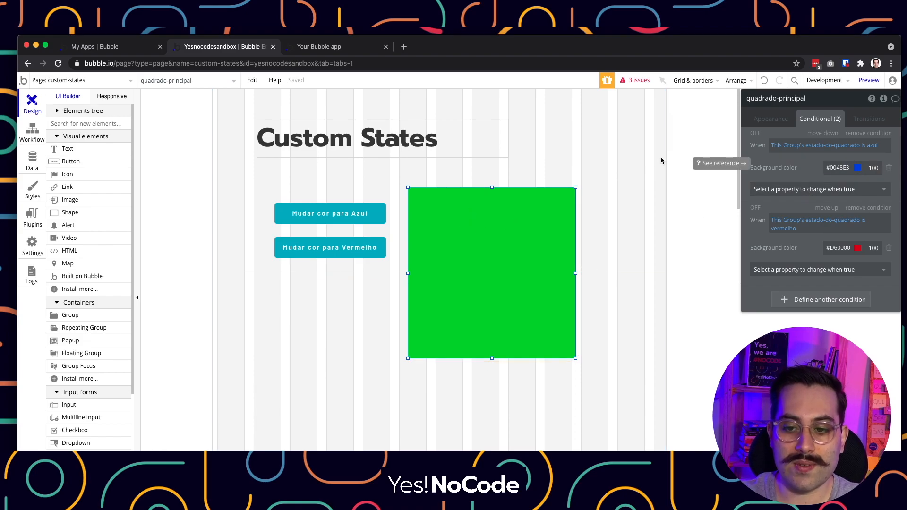
pyautogui.click(592, 156)
# - Create a workflow for when the Mudar cor para Azul button is clicked and add a Set state element action
pyautogui.click(335, 216)
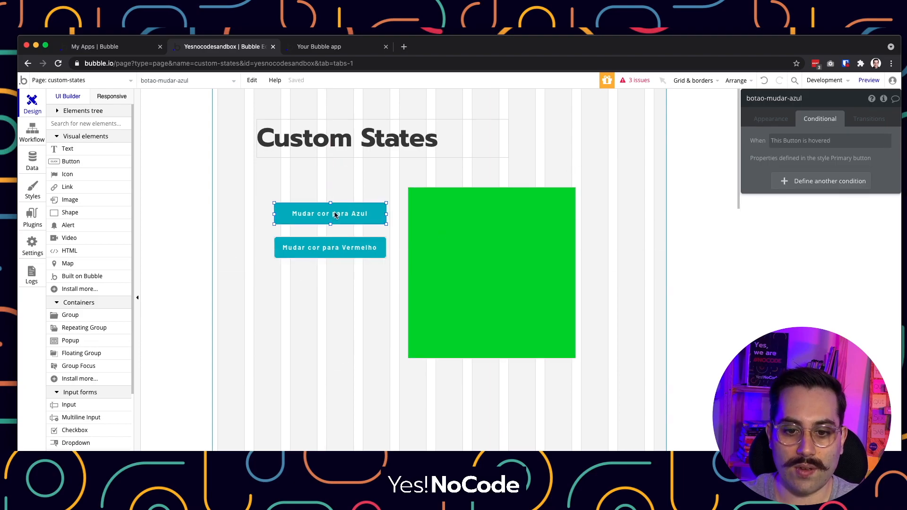
pyautogui.click(780, 121)
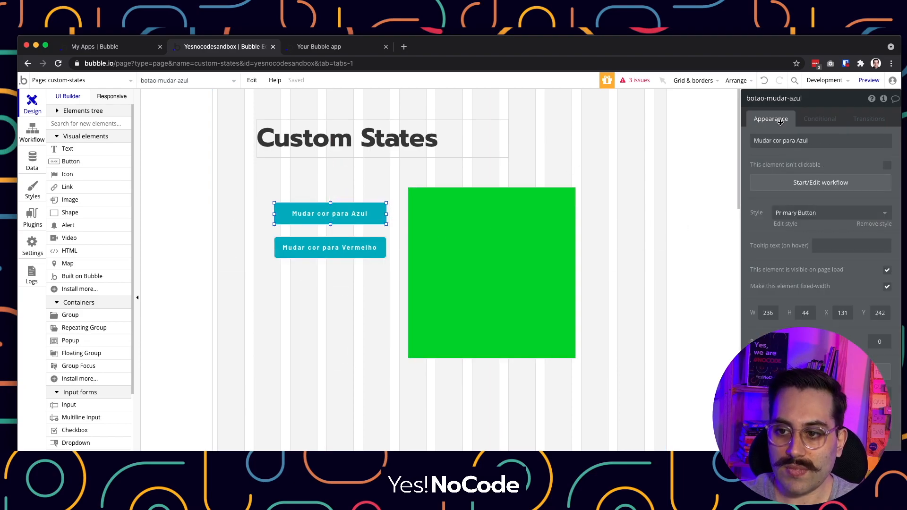
pyautogui.click(822, 183)
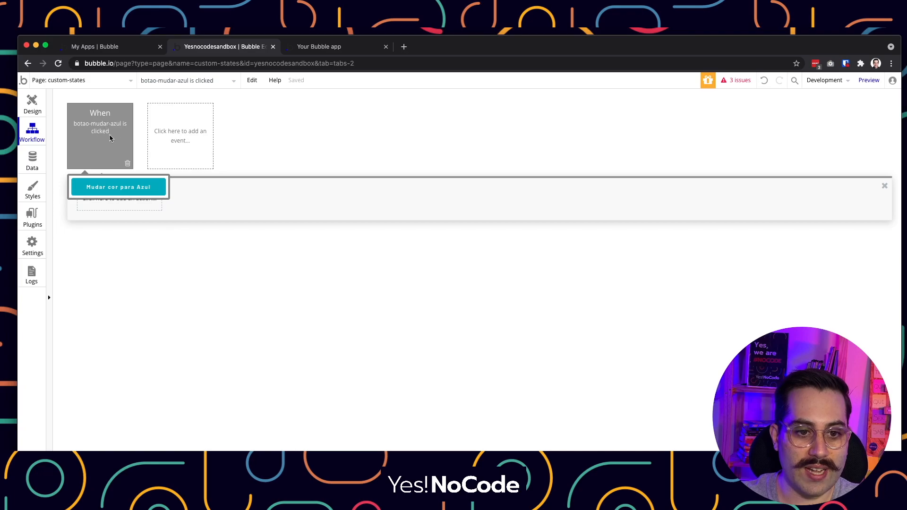
pyautogui.click(120, 200)
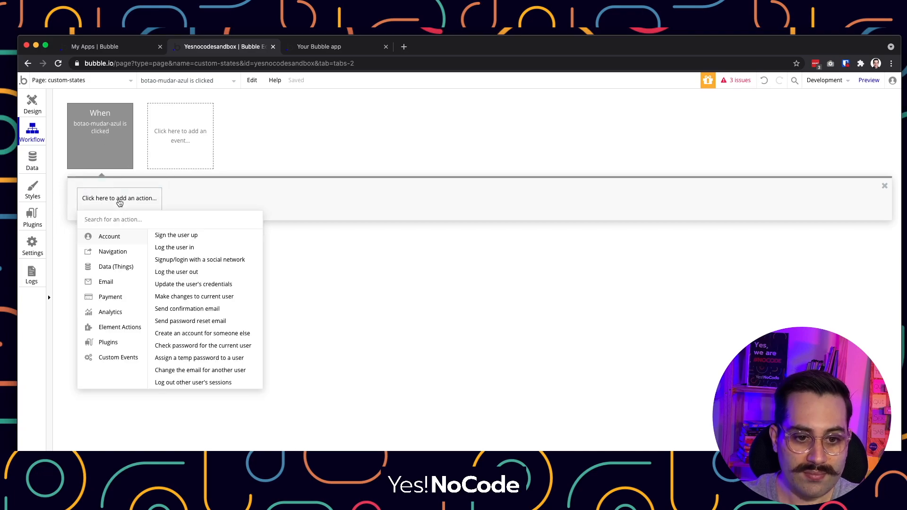
pyautogui.moveTo(121, 330)
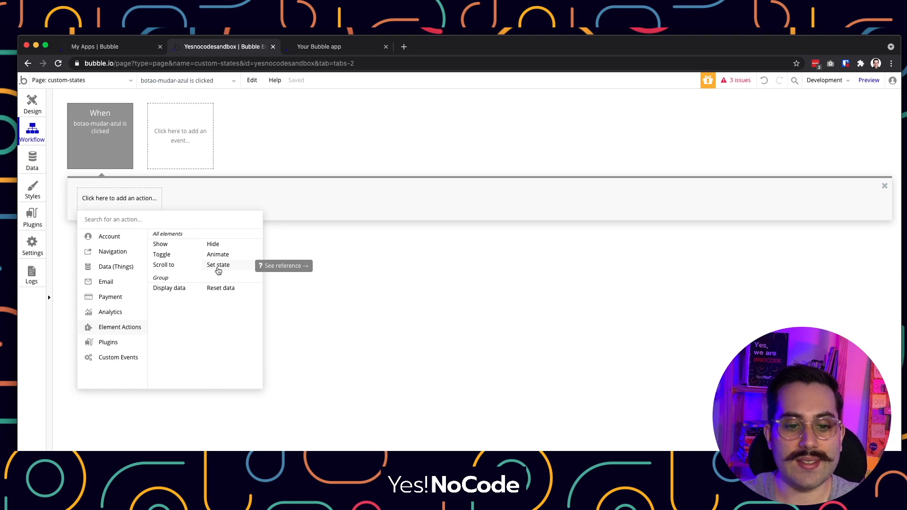
pyautogui.click(221, 268)
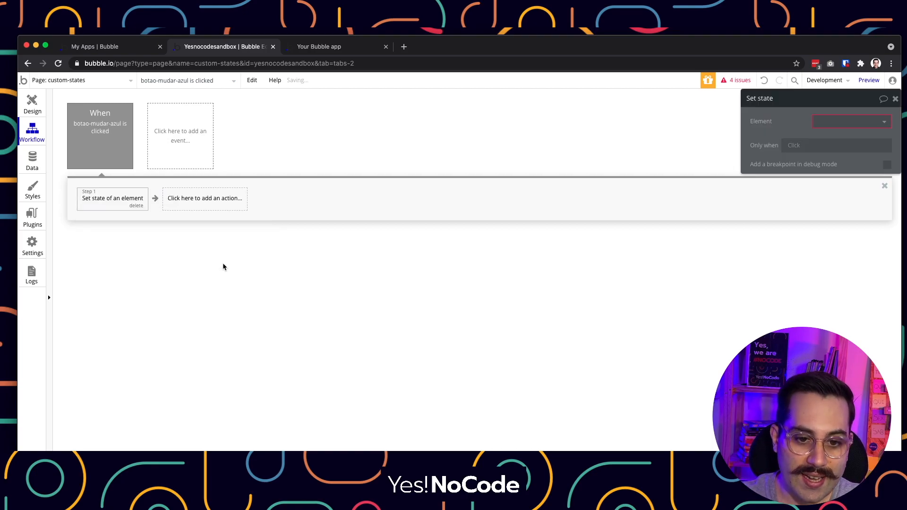
# - Target the Set state action at the element quadrado-principal and its custom state estado-do-quadrado
pyautogui.moveTo(789, 105); pyautogui.dragTo(320, 140)
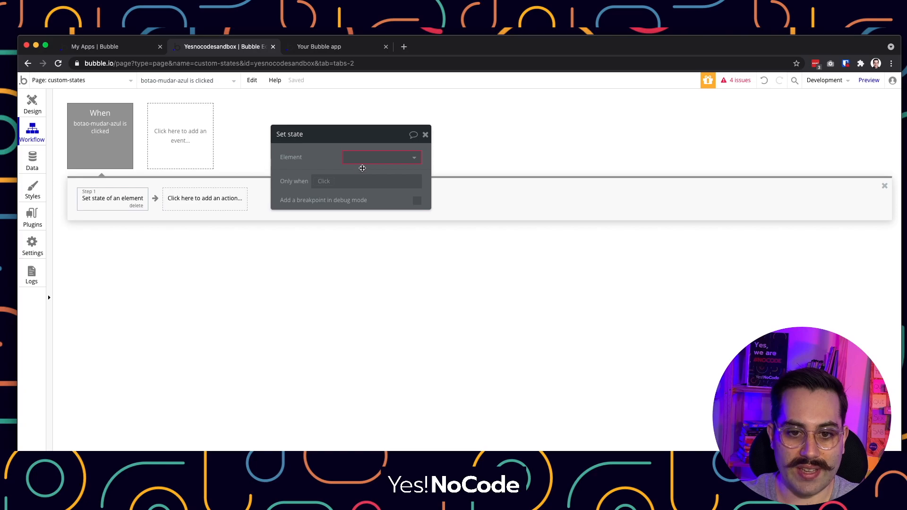
pyautogui.click(404, 158)
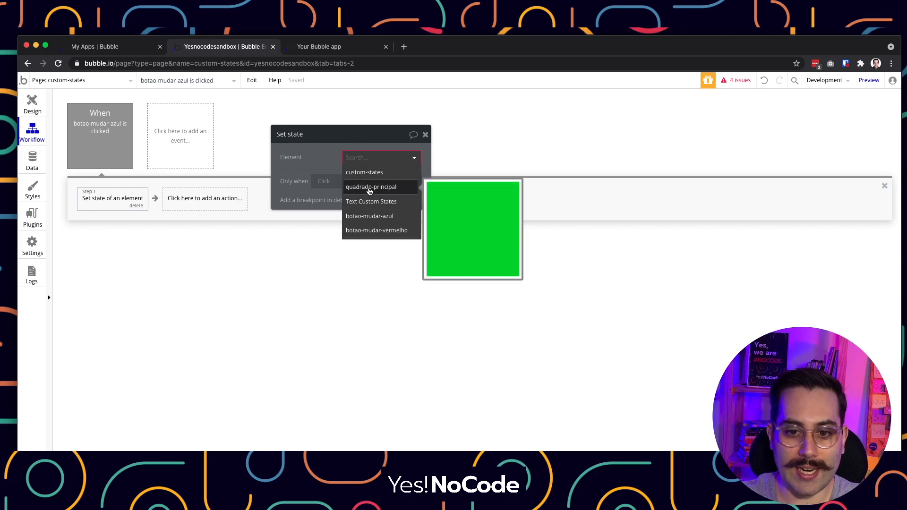
pyautogui.click(369, 188)
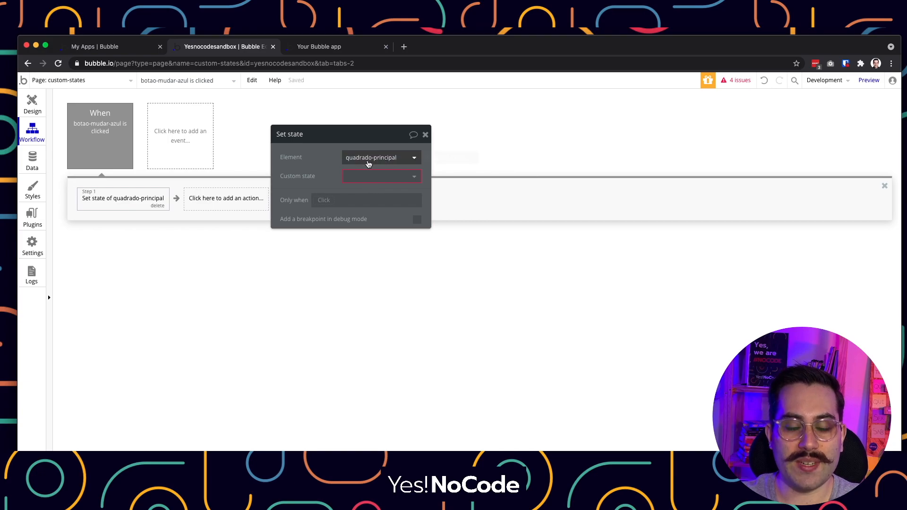
pyautogui.click(414, 177)
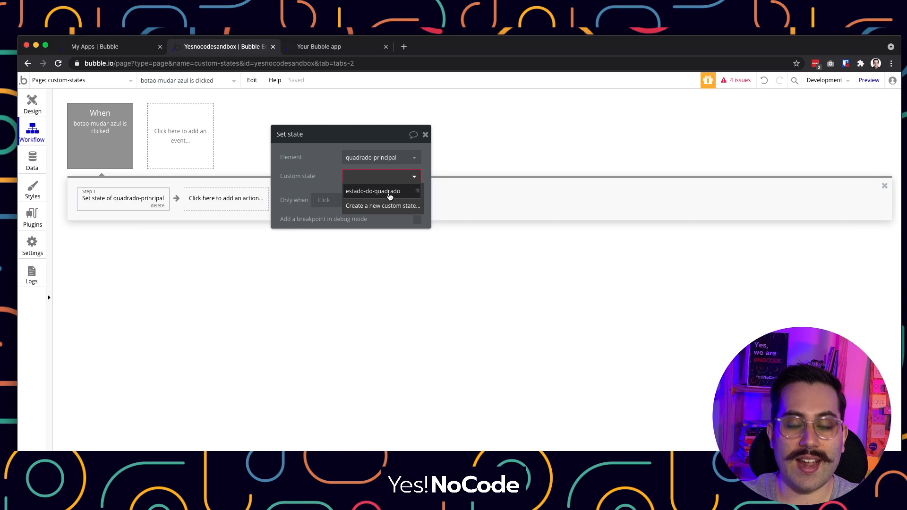
pyautogui.click(383, 192)
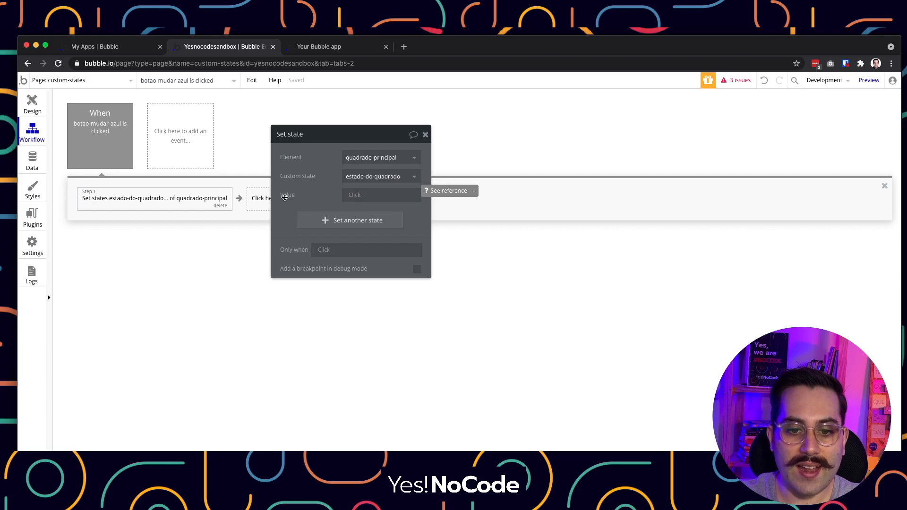
# - Set the value of estado-do-quadrado to azul in the Set state action and close the action's properties
pyautogui.click(359, 196)
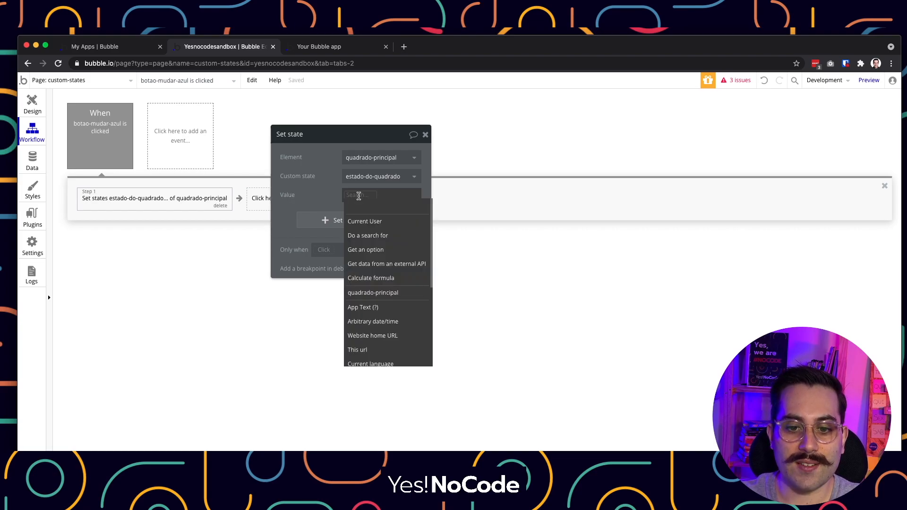
pyautogui.click(359, 196)
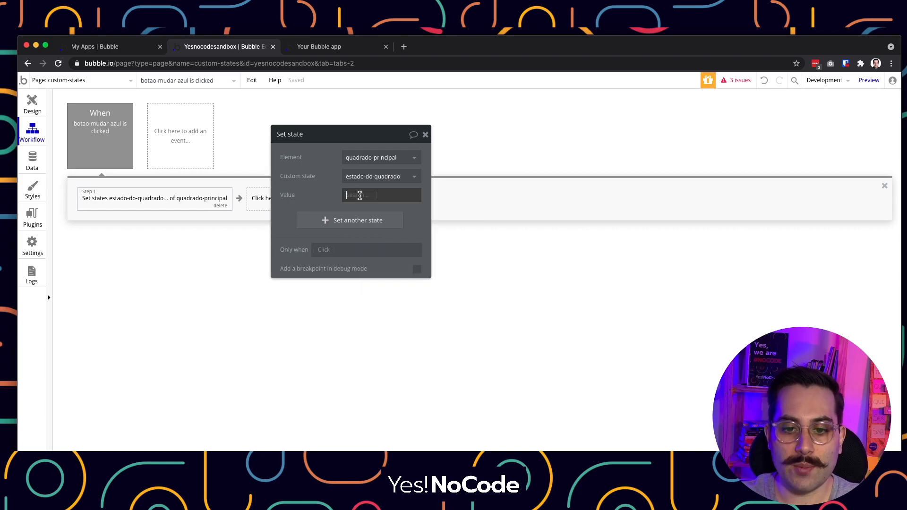
pyautogui.write('azul')
pyautogui.click(315, 195)
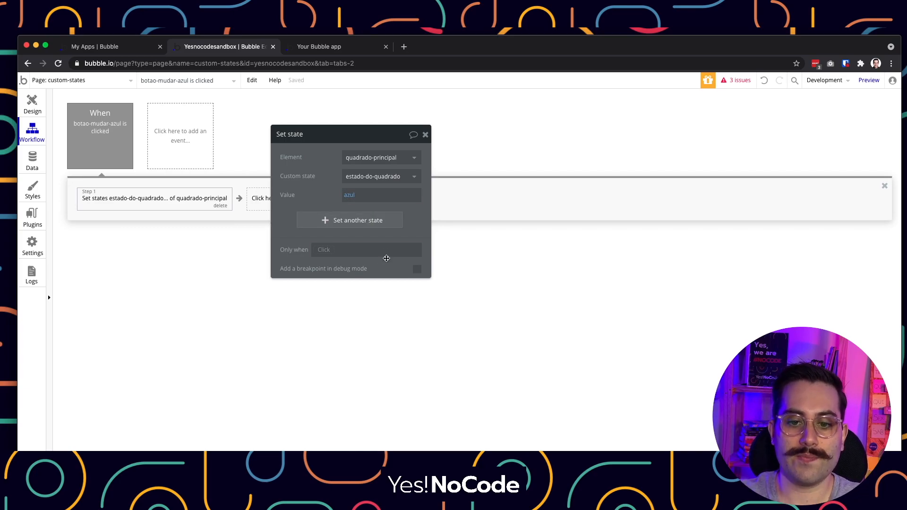
pyautogui.click(425, 136)
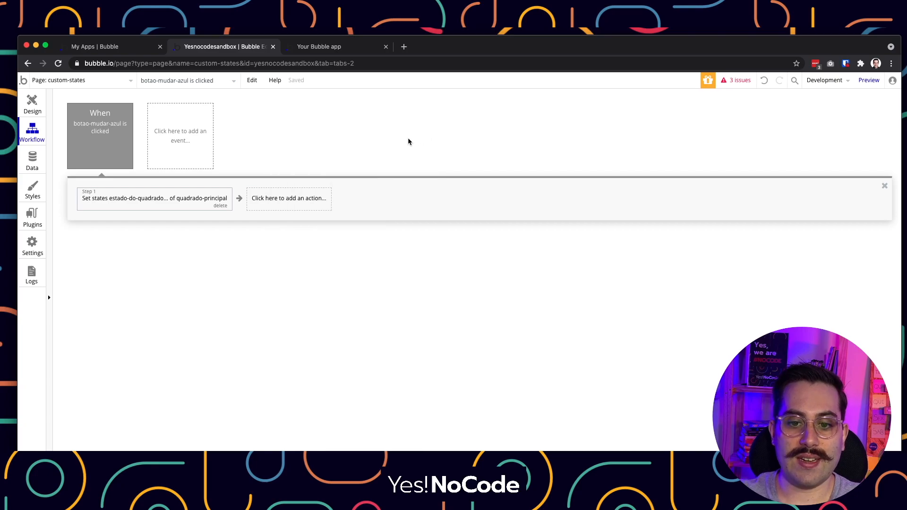
# - Preview the page, test the Mudar cor para Azul button, and select the green square back in the editor
pyautogui.click(32, 103)
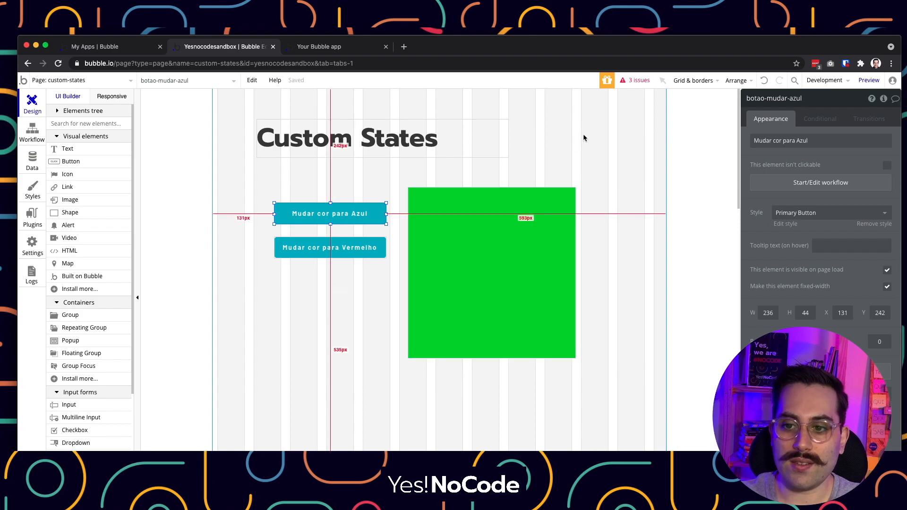
pyautogui.click(871, 82)
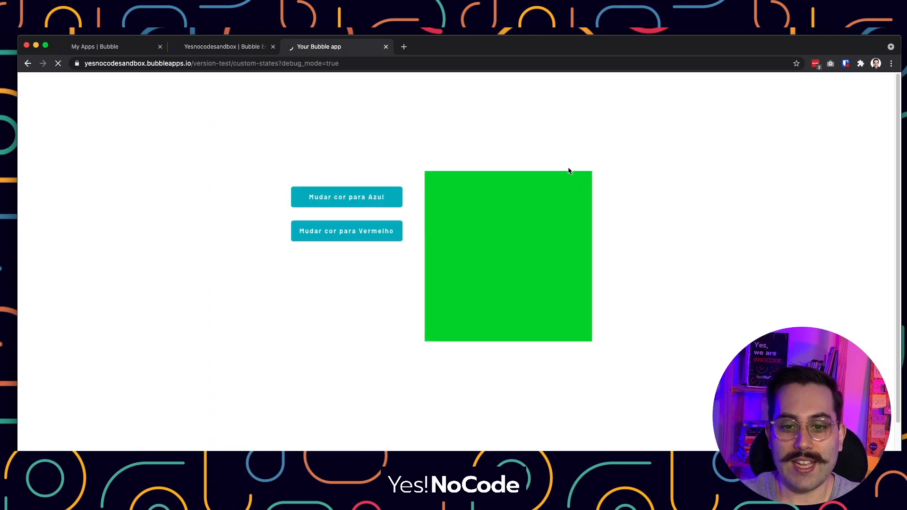
pyautogui.click(355, 200)
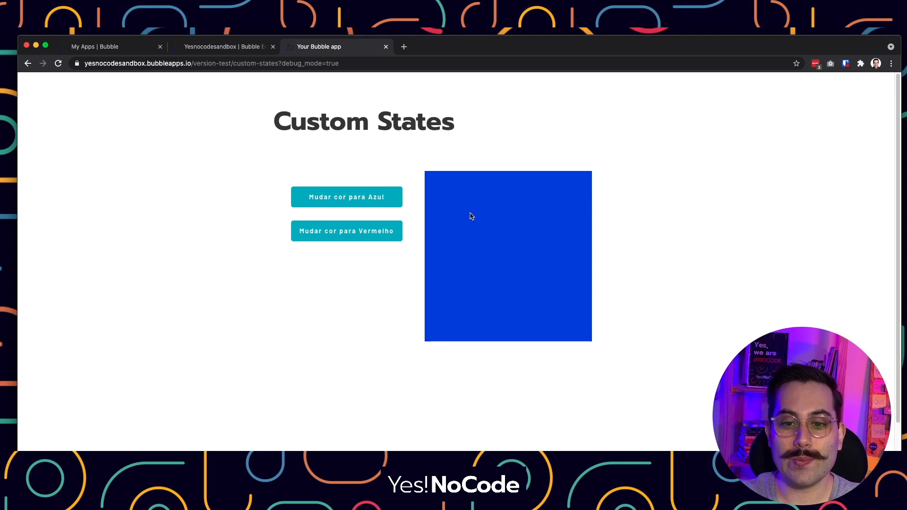
pyautogui.click(222, 46)
pyautogui.click(465, 249)
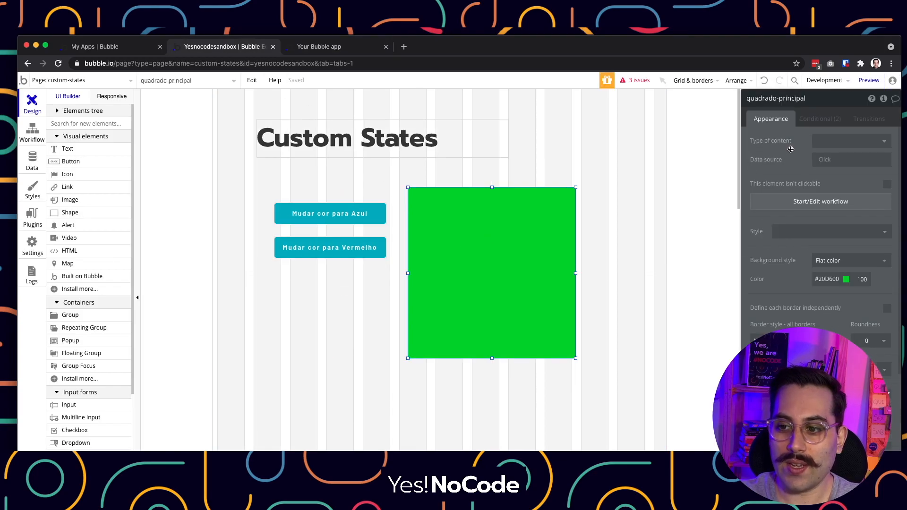
# - Create a workflow for when the Mudar cor para Vermelho button is clicked and add a Set state element action
pyautogui.click(818, 119)
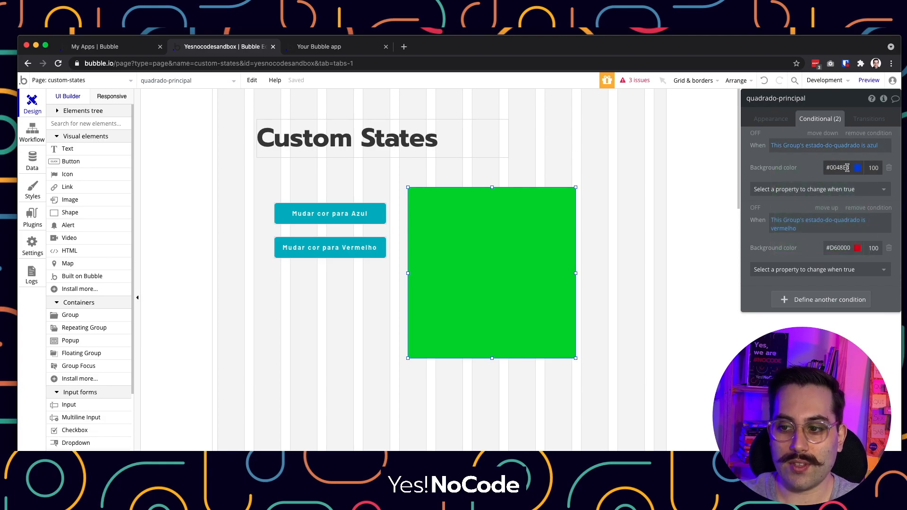
pyautogui.click(347, 305)
pyautogui.click(332, 255)
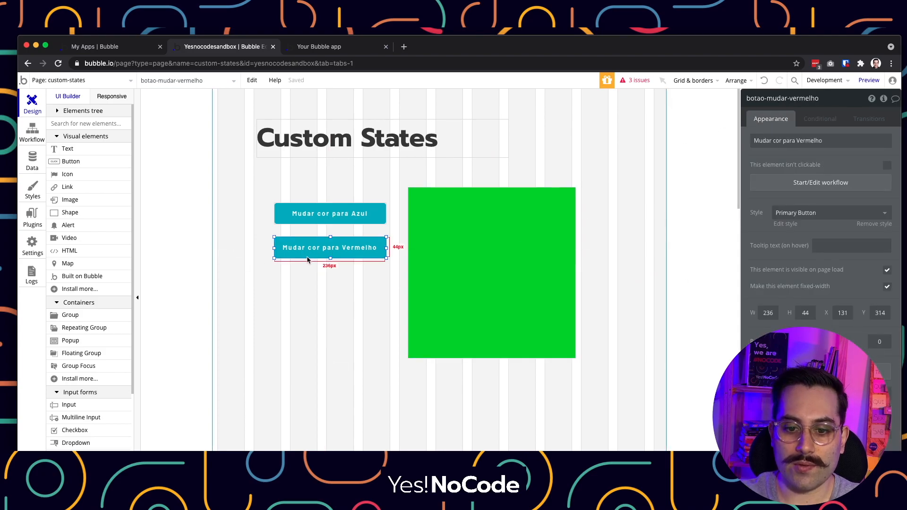
pyautogui.click(804, 183)
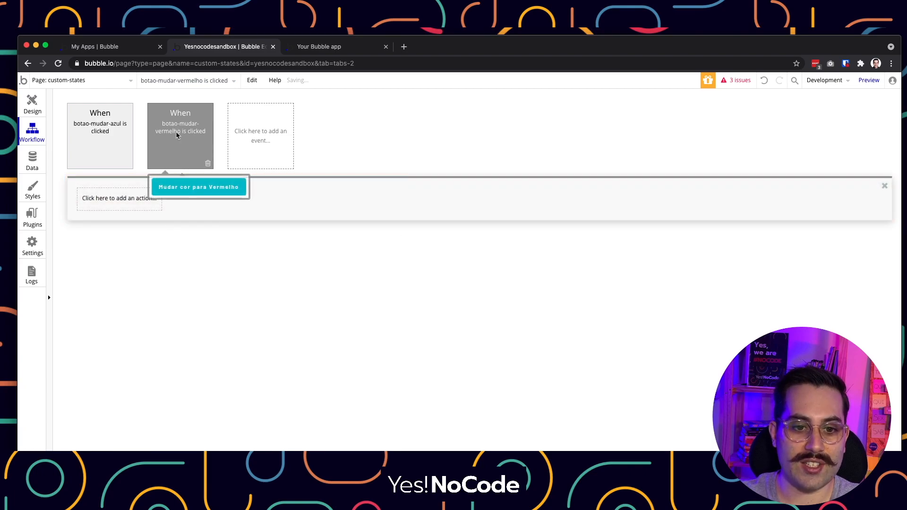
pyautogui.click(107, 207)
pyautogui.moveTo(119, 333)
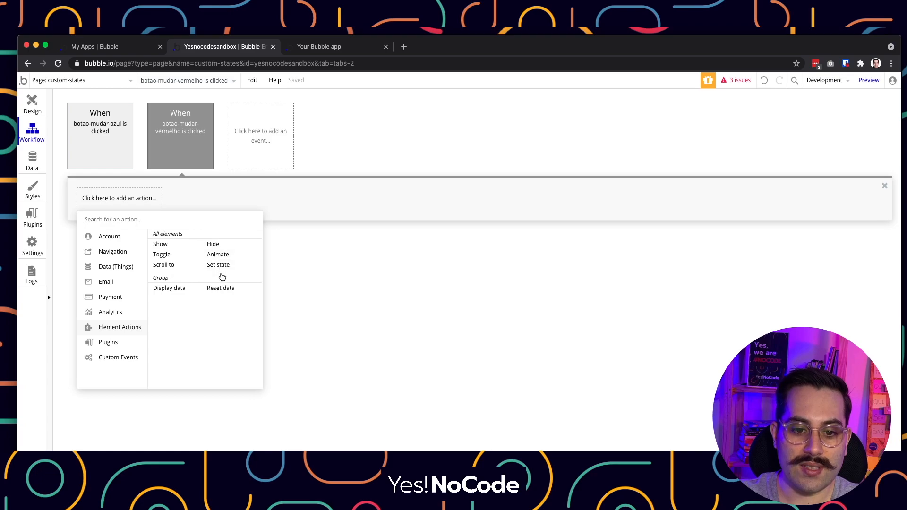
pyautogui.click(219, 264)
# - Point the red button's Set state action at the element quadrado-principal and its custom state estado-do-quadrado
pyautogui.moveTo(840, 105); pyautogui.dragTo(389, 129)
pyautogui.click(422, 143)
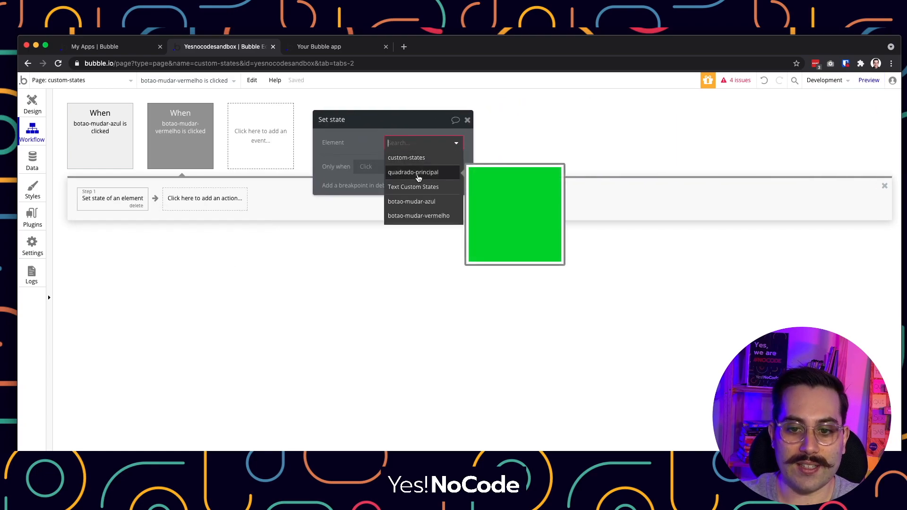
pyautogui.click(418, 173)
pyautogui.click(415, 164)
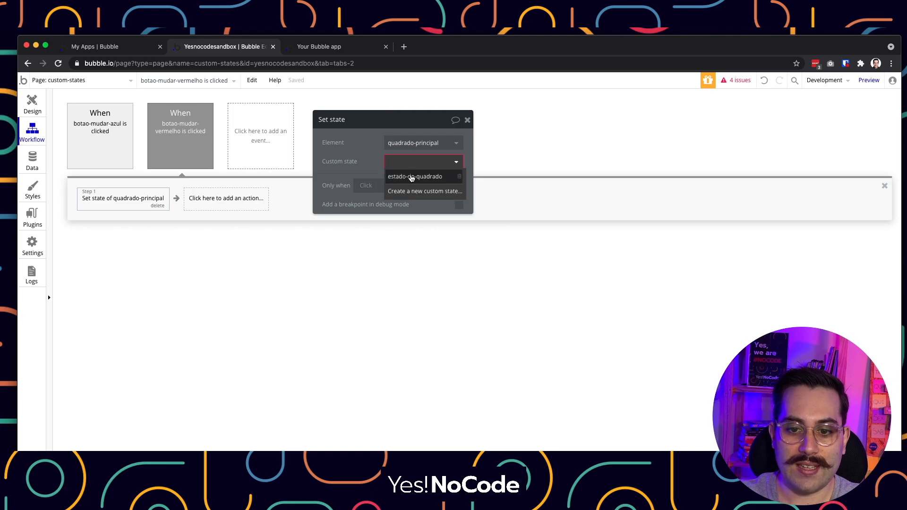
pyautogui.click(411, 177)
# - Set the value of estado-do-quadrado to vermelho in the red button's Set state action
pyautogui.click(400, 180)
pyautogui.write('v')
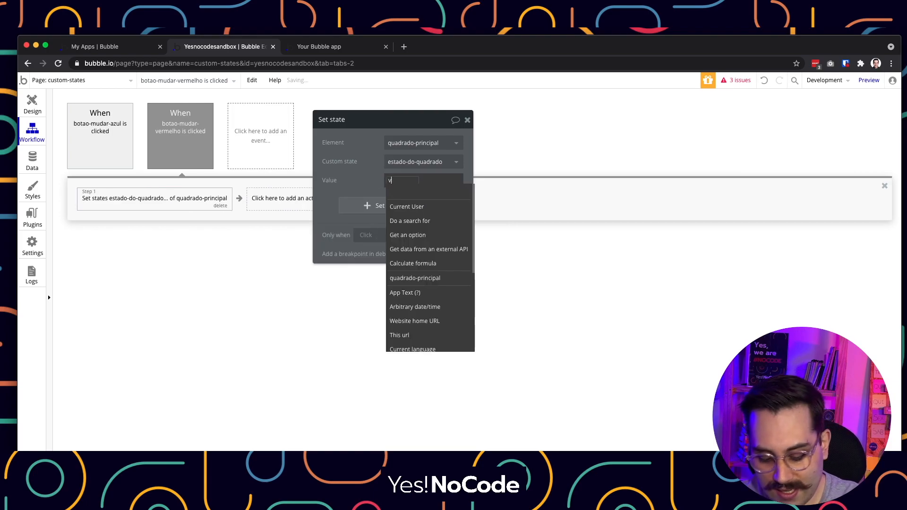
pyautogui.write('ermelho')
pyautogui.click(336, 168)
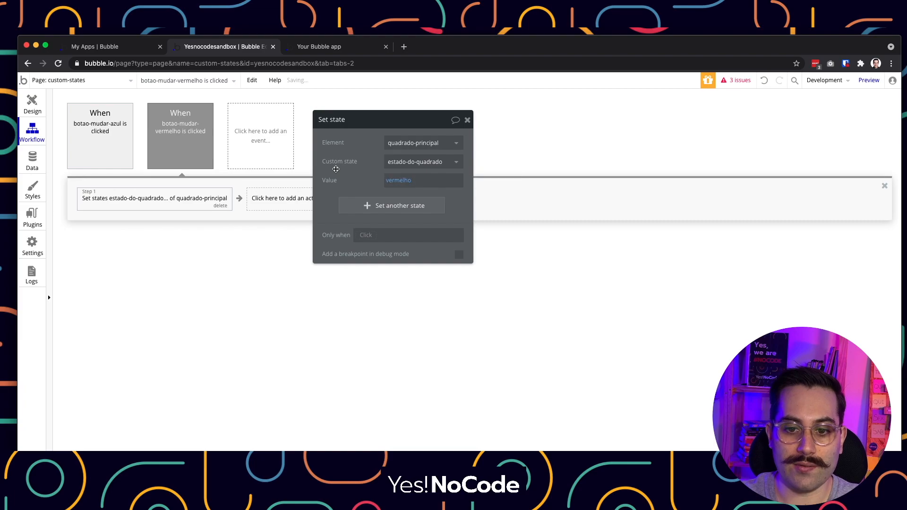
pyautogui.click(405, 185)
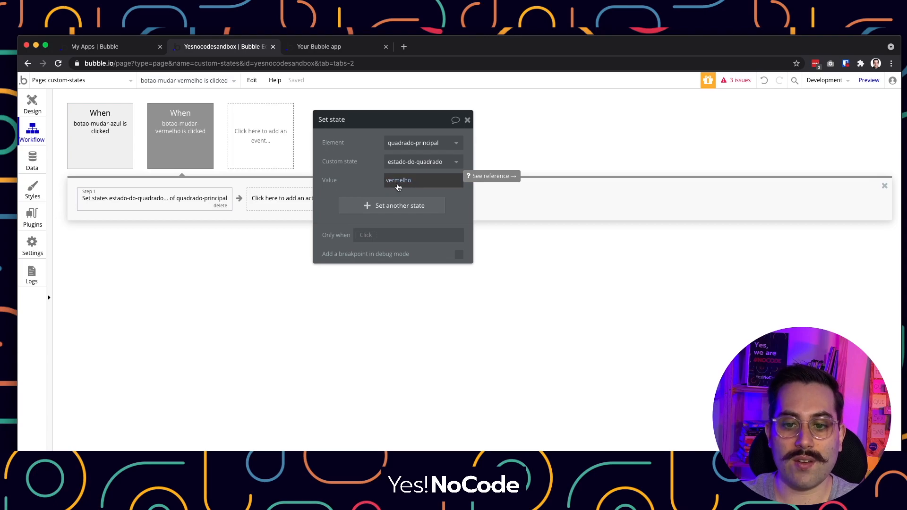
pyautogui.click(342, 165)
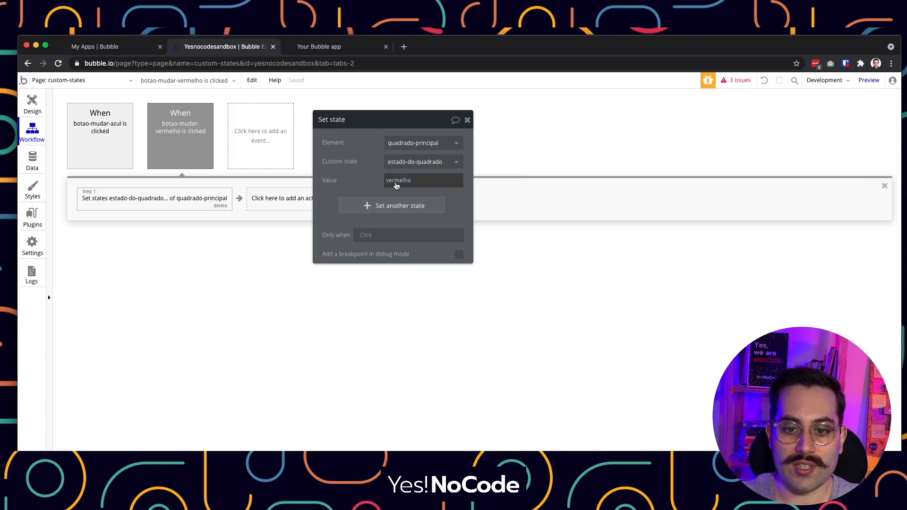
pyautogui.moveTo(388, 122); pyautogui.dragTo(446, 131)
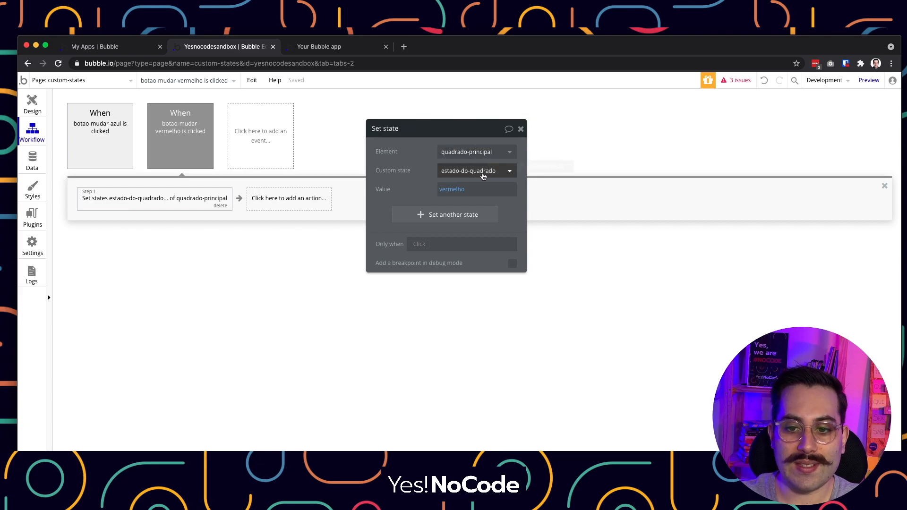
# - Return to the page design and review the conditions of the green square quadrado-principal
pyautogui.click(27, 105)
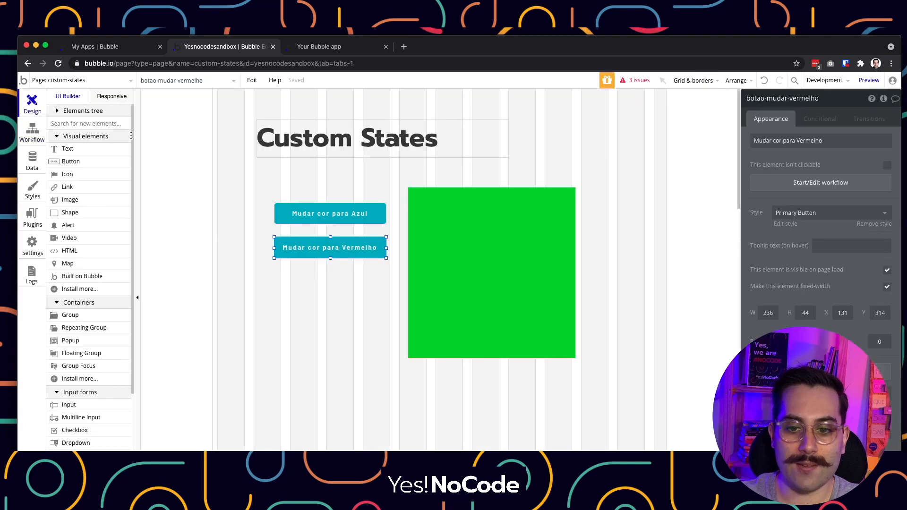
pyautogui.click(499, 234)
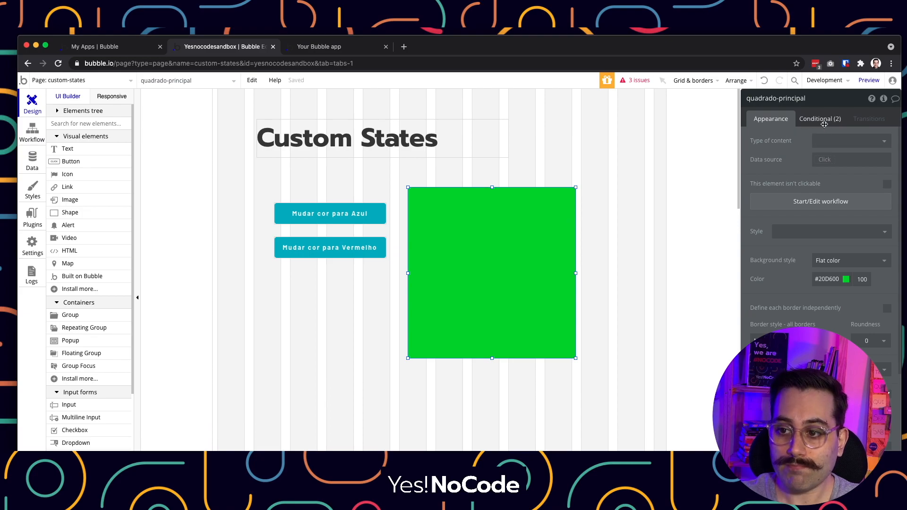
pyautogui.click(821, 121)
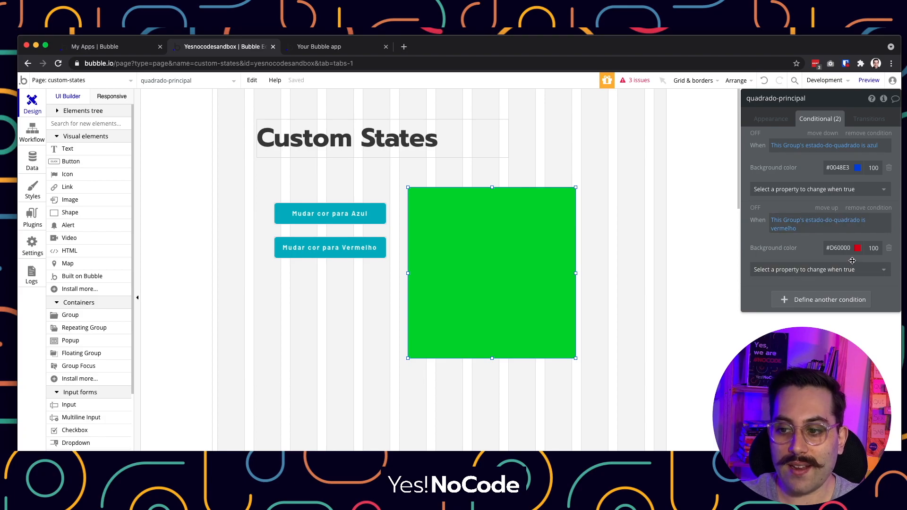
# - Preview the page and test the Mudar cor para Azul and Mudar cor para Vermelho buttons alternately
pyautogui.click(869, 80)
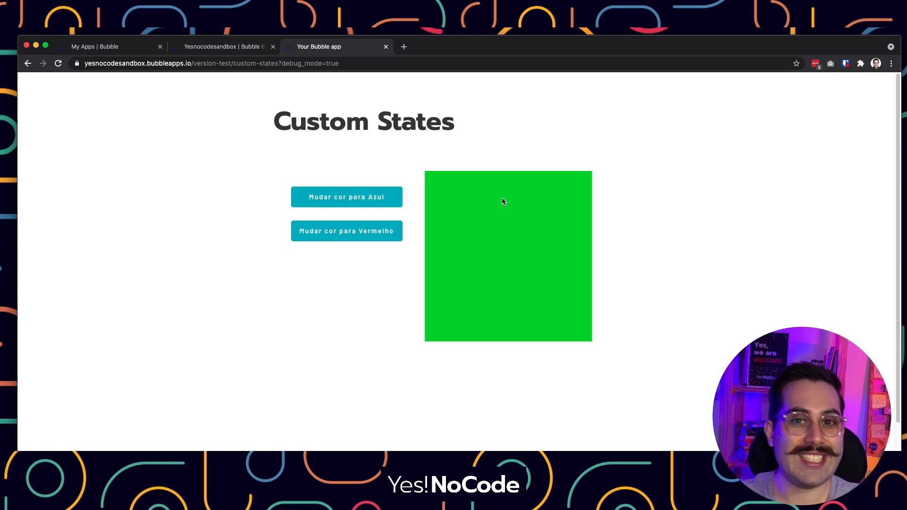
pyautogui.click(347, 201)
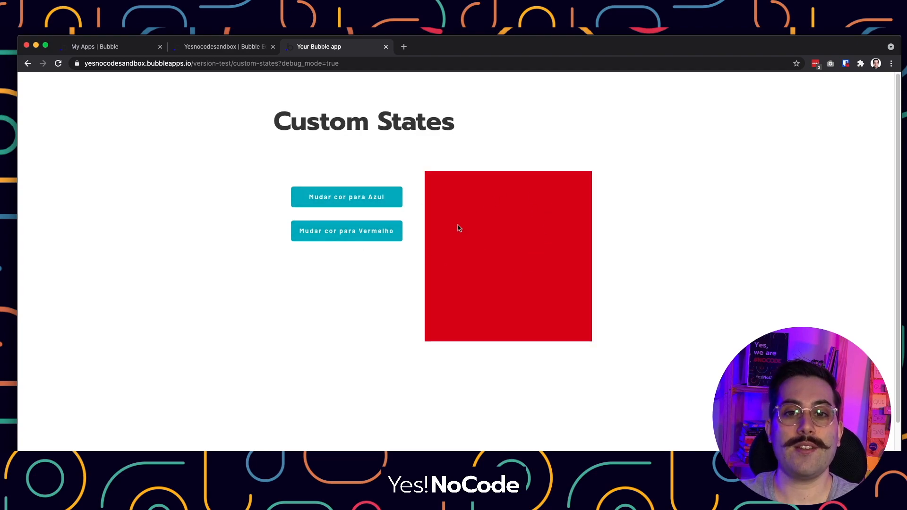
pyautogui.click(375, 202)
pyautogui.click(372, 230)
pyautogui.click(371, 202)
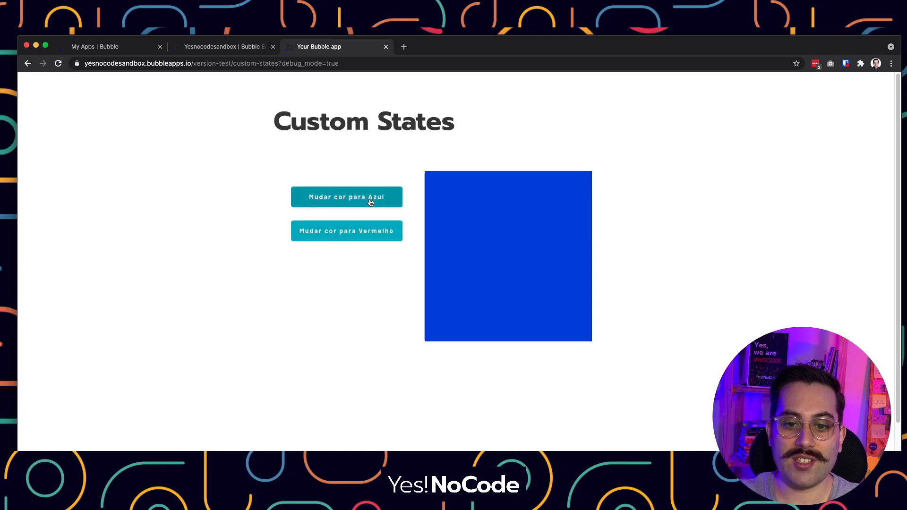
pyautogui.click(361, 231)
pyautogui.click(361, 195)
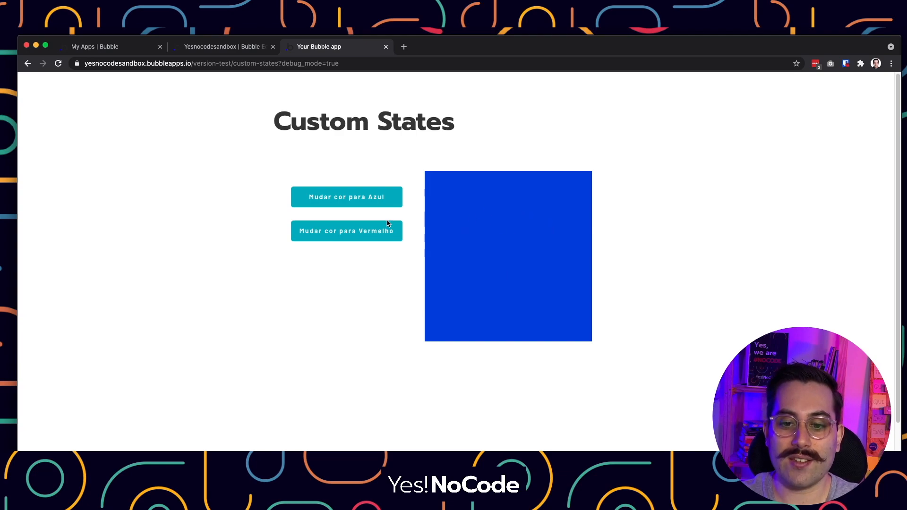
pyautogui.click(367, 237)
pyautogui.click(372, 208)
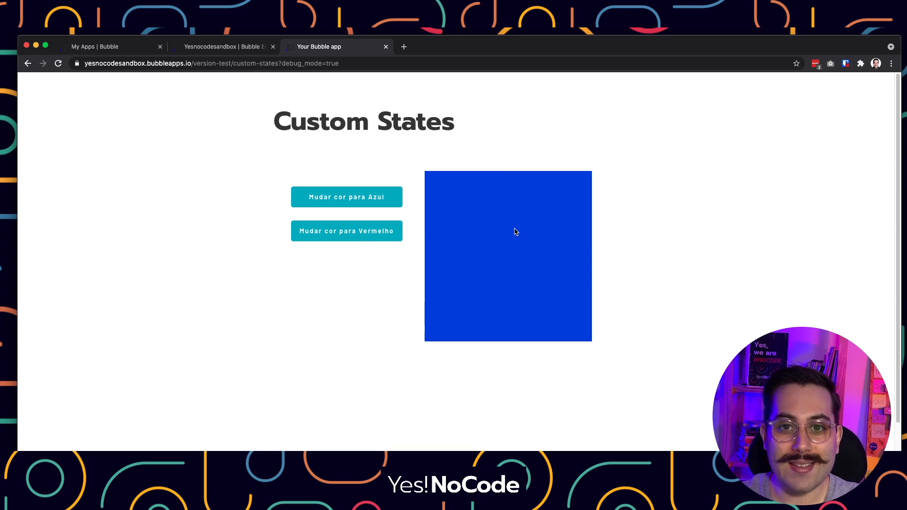
# - Return to the editor, move the green square below both buttons and stretch it sideways to almost the full page width
pyautogui.click(244, 50)
pyautogui.click(608, 203)
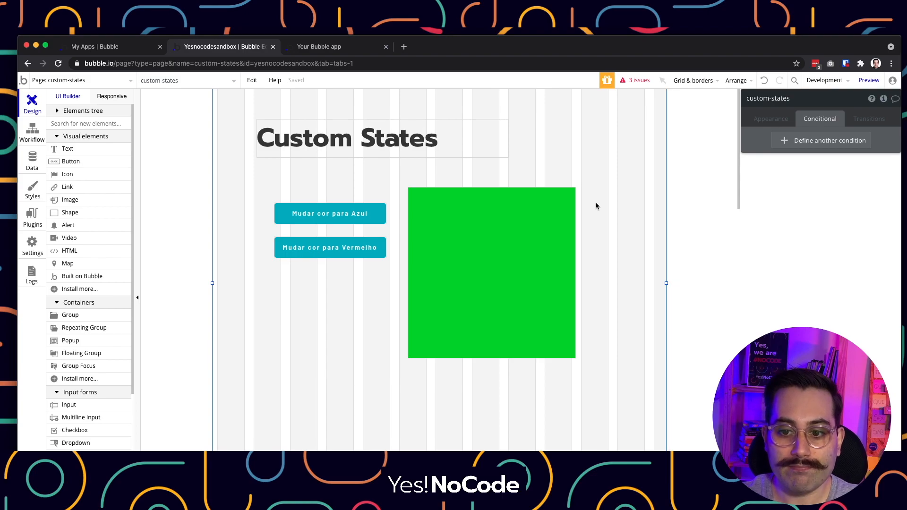
pyautogui.click(522, 237)
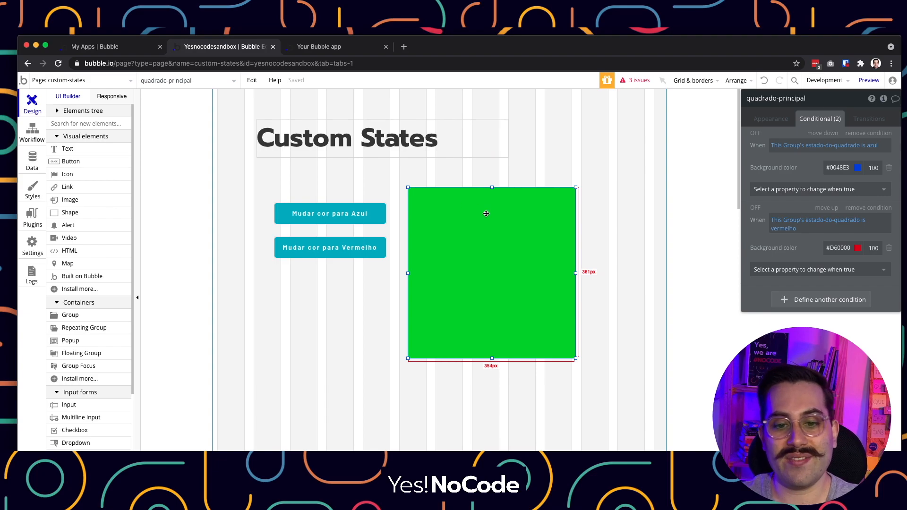
pyautogui.click(369, 316)
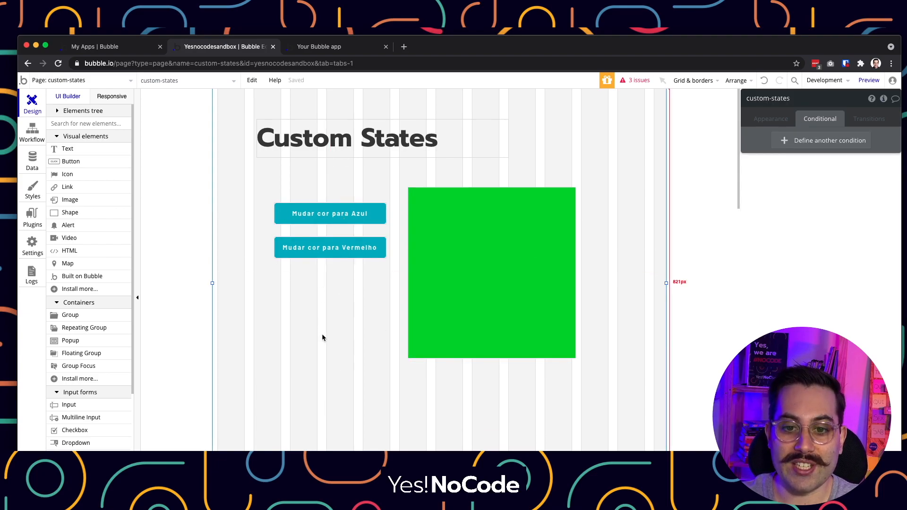
pyautogui.click(502, 253)
pyautogui.moveTo(505, 243); pyautogui.dragTo(385, 302)
pyautogui.moveTo(442, 363); pyautogui.dragTo(663, 352)
pyautogui.click(266, 371)
pyautogui.click(277, 364)
pyautogui.moveTo(275, 364); pyautogui.dragTo(213, 366)
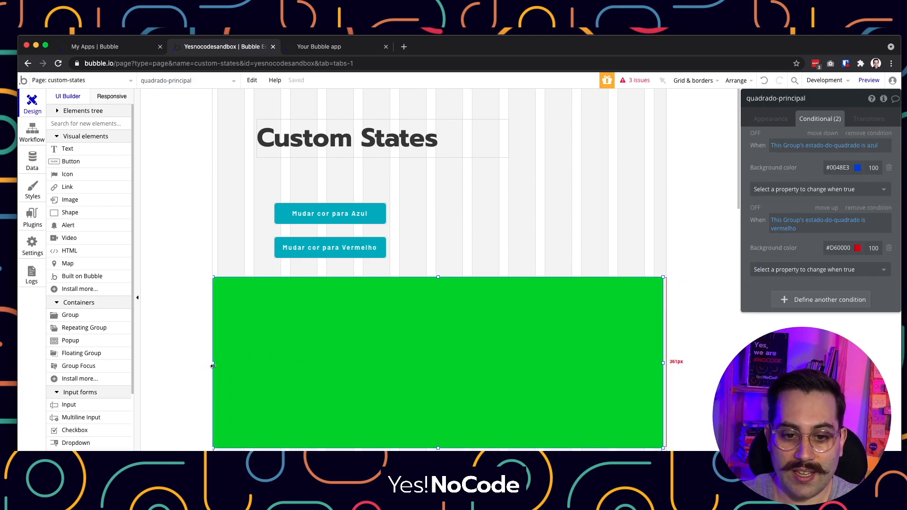
# - Place the two buttons side by side below the Custom States heading, with Mudar cor para Vermelho first and Mudar cor para Azul beside it
pyautogui.moveTo(329, 218); pyautogui.dragTo(451, 252)
pyautogui.moveTo(293, 256); pyautogui.dragTo(276, 199)
pyautogui.moveTo(458, 245); pyautogui.dragTo(446, 188)
# - Move the green group up to just below the buttons and extend its height to about 516 px
pyautogui.moveTo(447, 336); pyautogui.dragTo(448, 273)
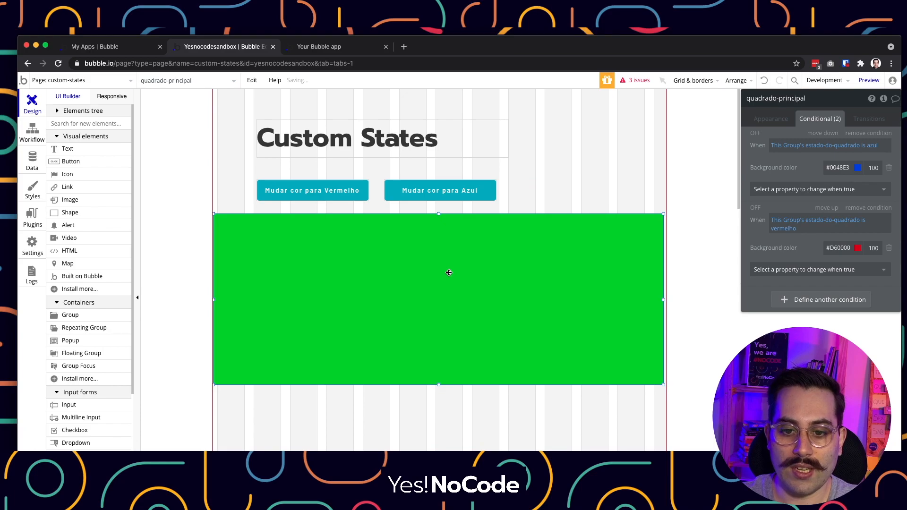
pyautogui.moveTo(438, 386); pyautogui.dragTo(439, 458)
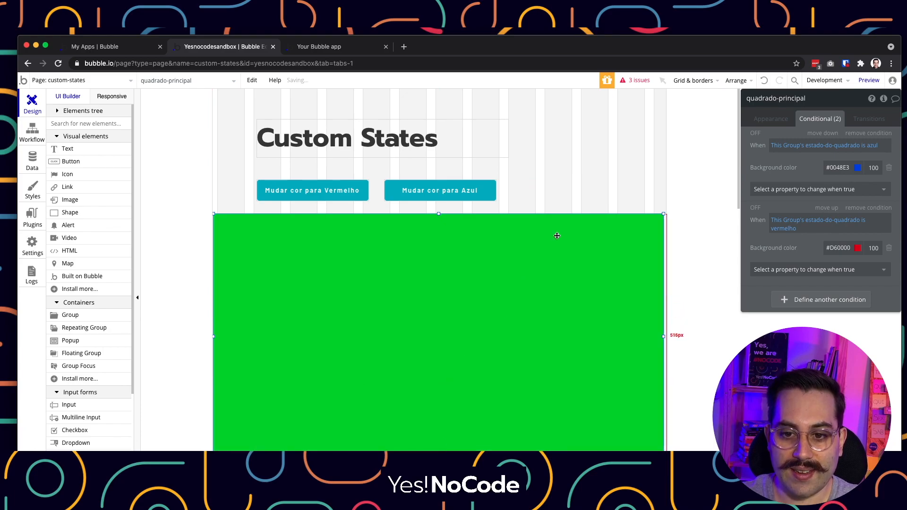
pyautogui.click(567, 194)
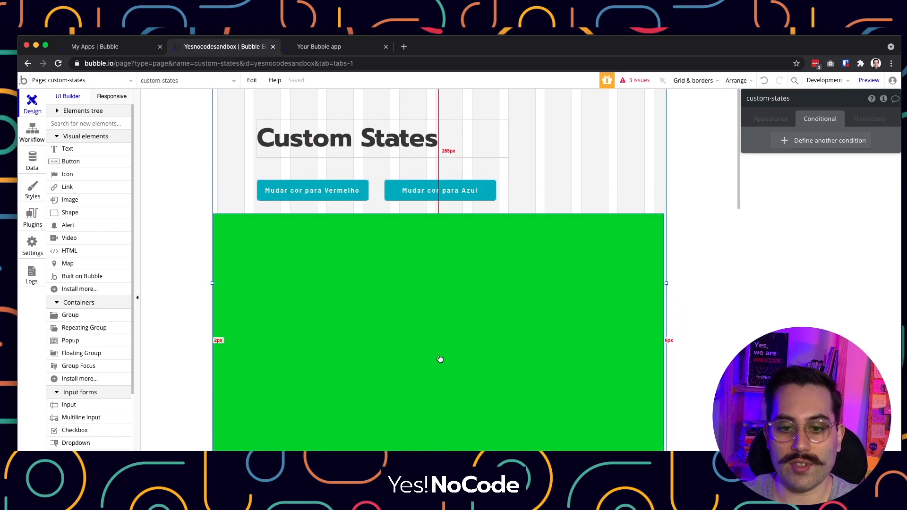
# - Extend the green group to both side edges of the page, about 960 px wide, and show its appearance settings
pyautogui.click(261, 311)
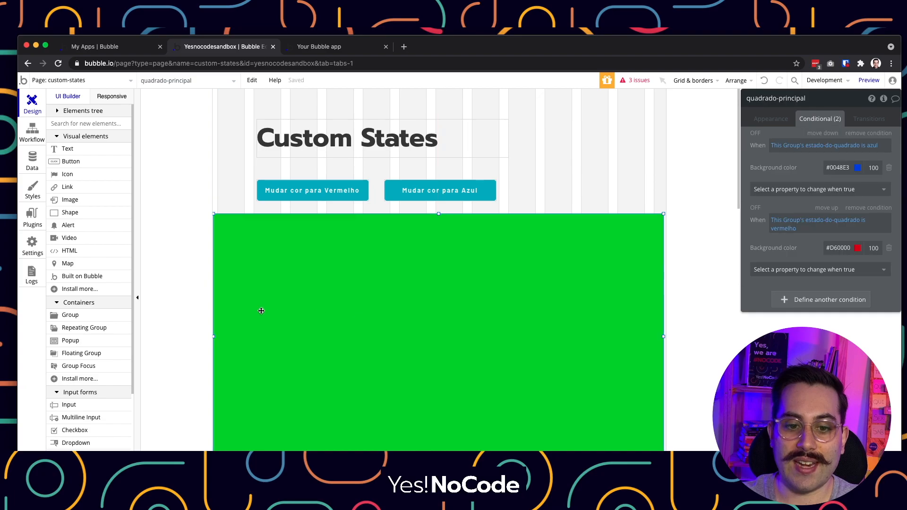
pyautogui.click(214, 337)
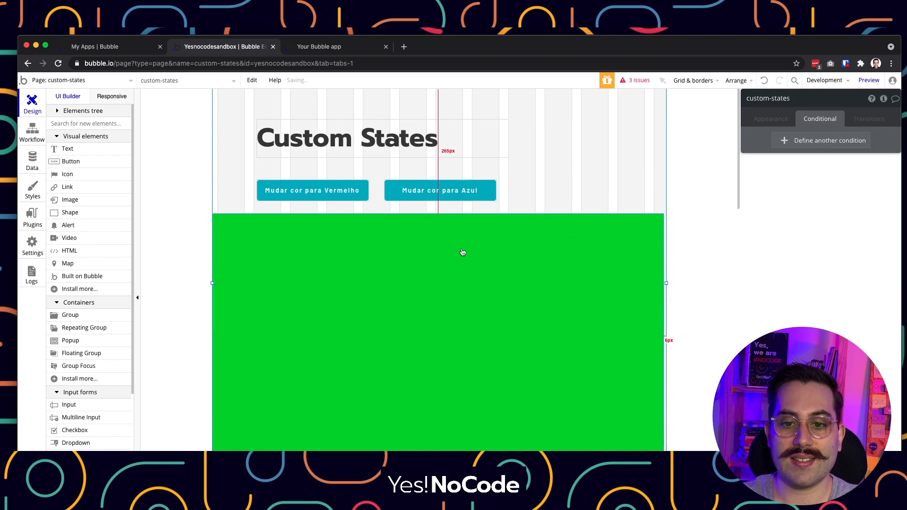
pyautogui.scroll(-1, 462, 283)
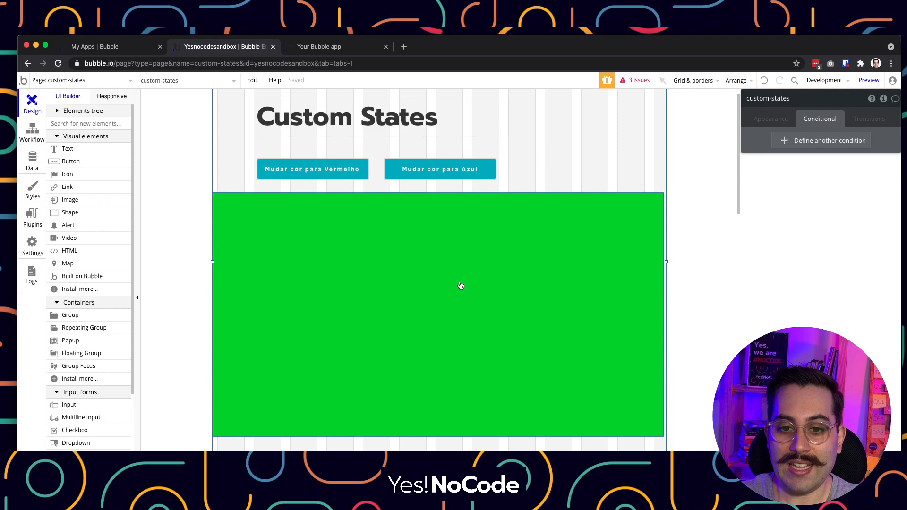
pyautogui.scroll(1, 461, 286)
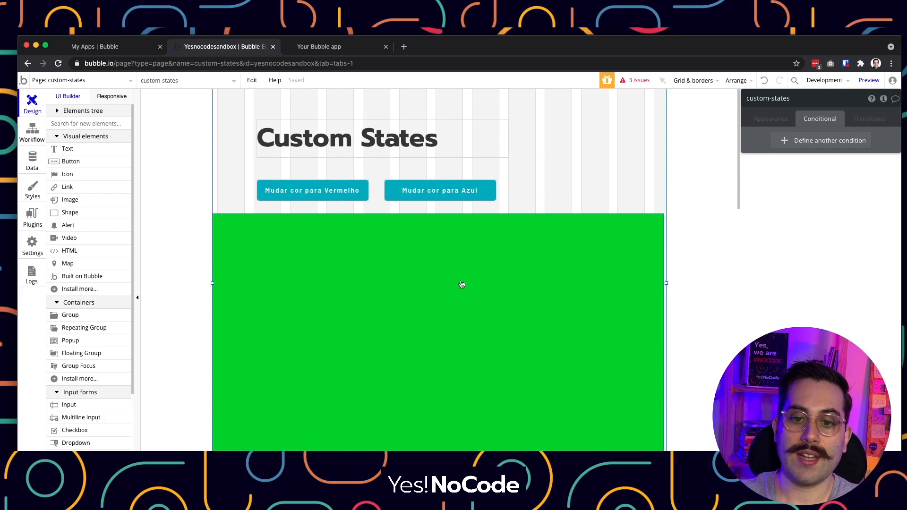
pyautogui.click(481, 250)
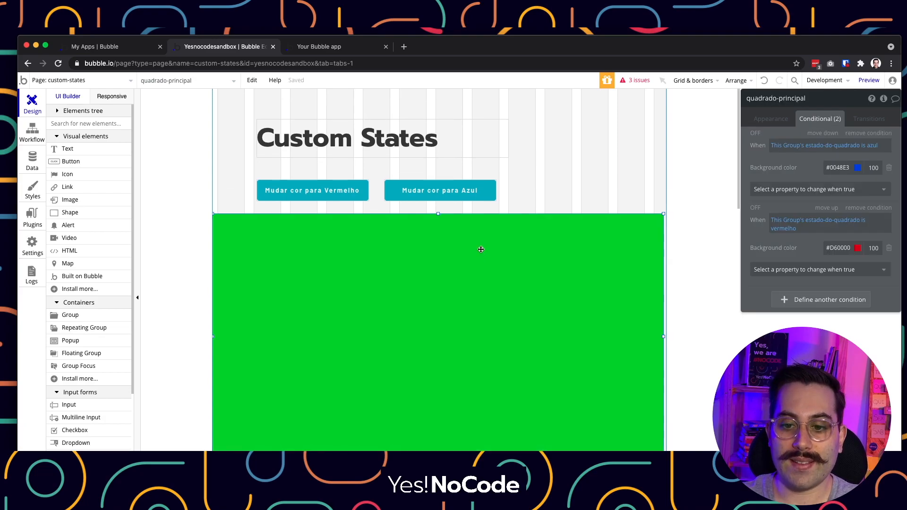
pyautogui.click(771, 119)
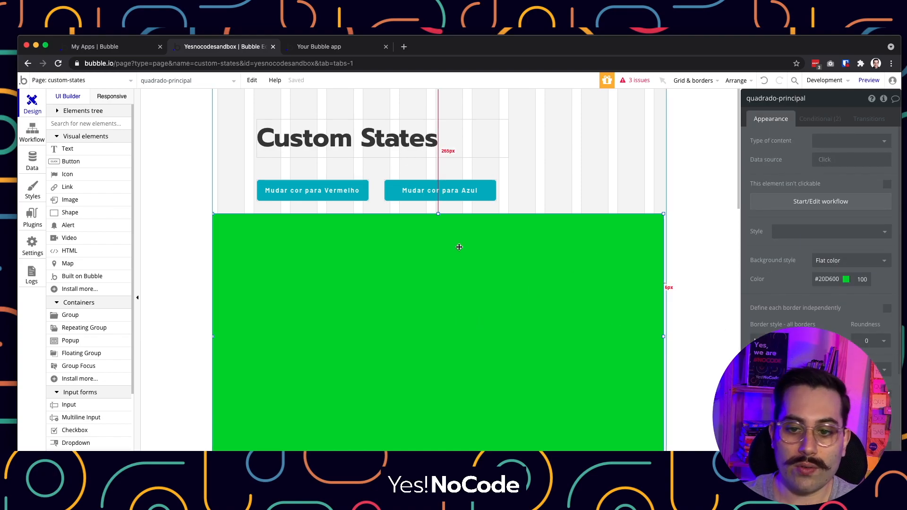
pyautogui.moveTo(663, 337); pyautogui.dragTo(665, 337)
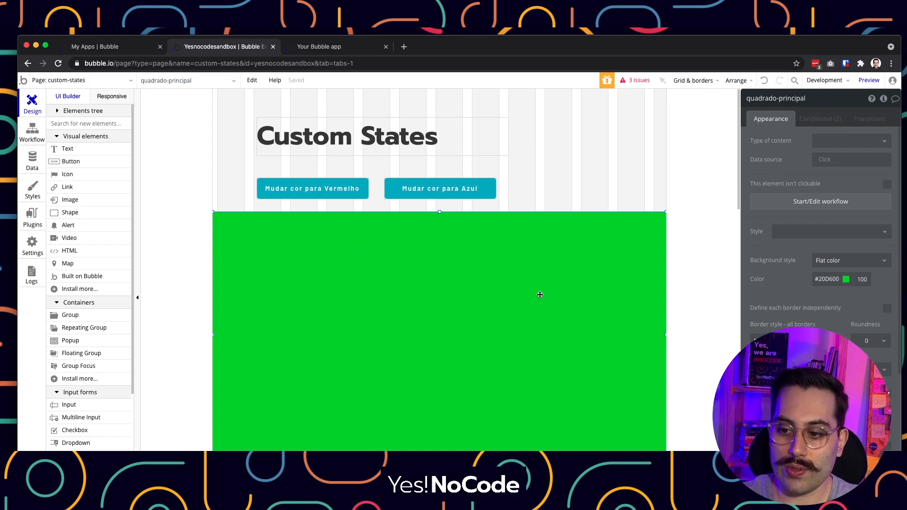
pyautogui.scroll(-3, 464, 297)
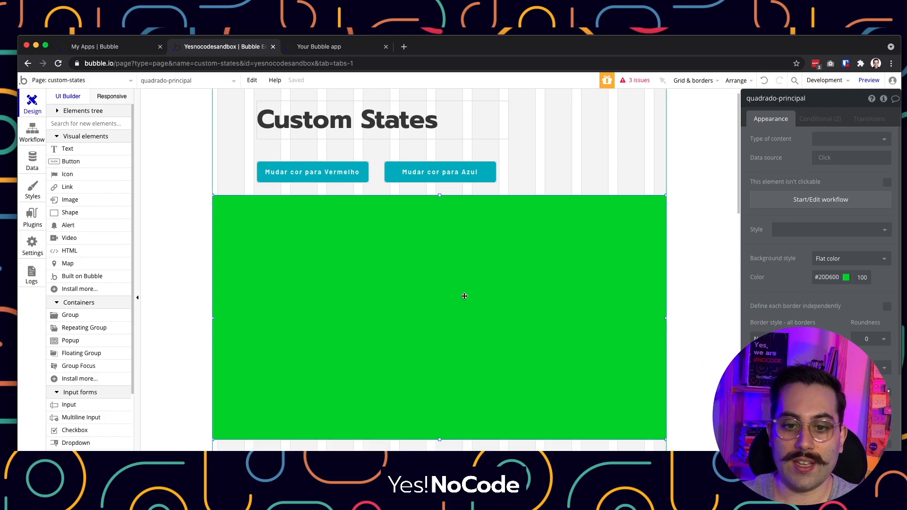
pyautogui.scroll(-5, 784, 236)
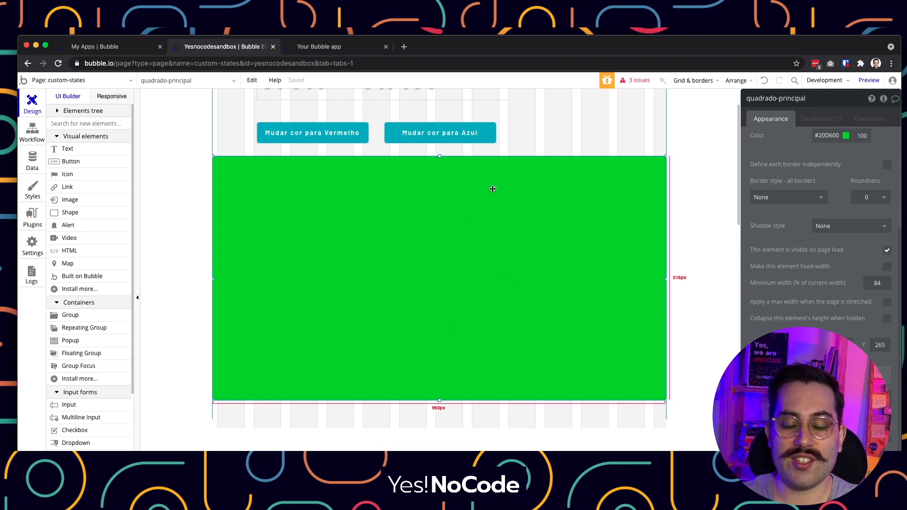
# - Shorten the green group from below so its lower edge sits about 553 px down the page
pyautogui.scroll(2, 472, 262)
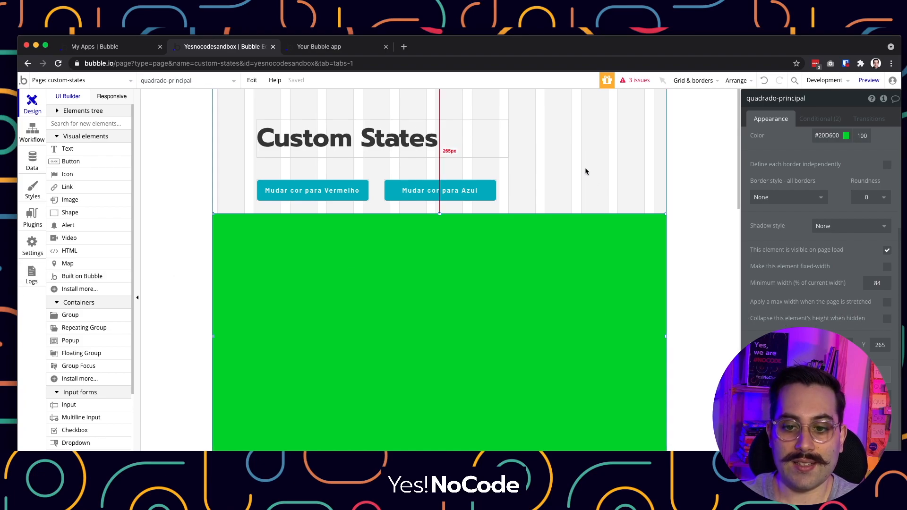
pyautogui.click(559, 171)
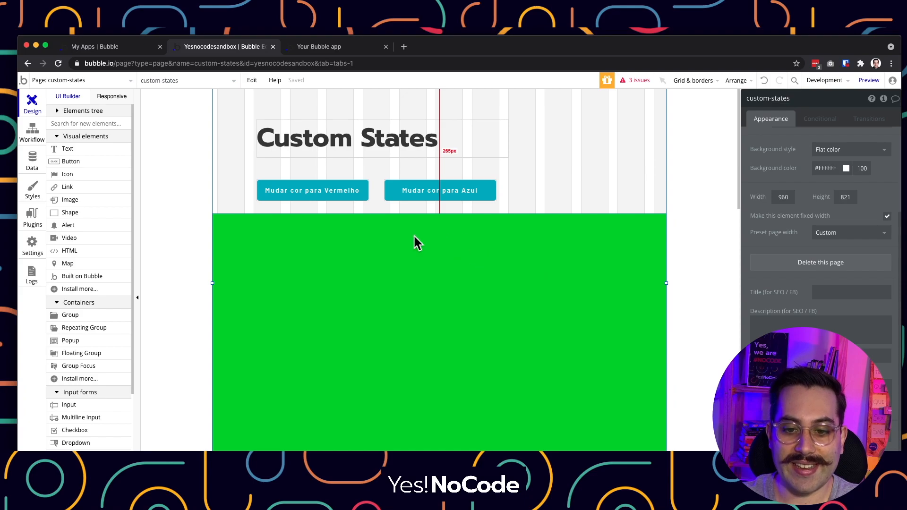
pyautogui.click(446, 265)
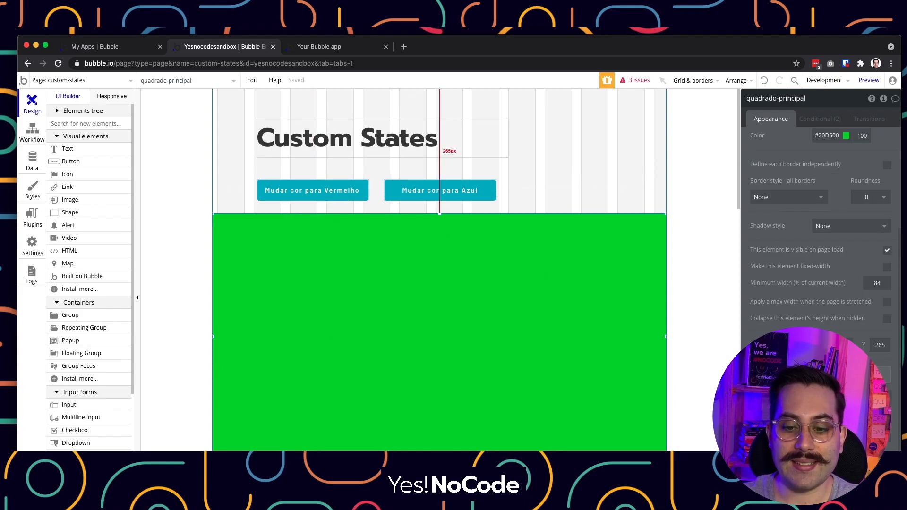
pyautogui.moveTo(439, 451); pyautogui.dragTo(440, 350)
pyautogui.click(429, 396)
pyautogui.click(442, 278)
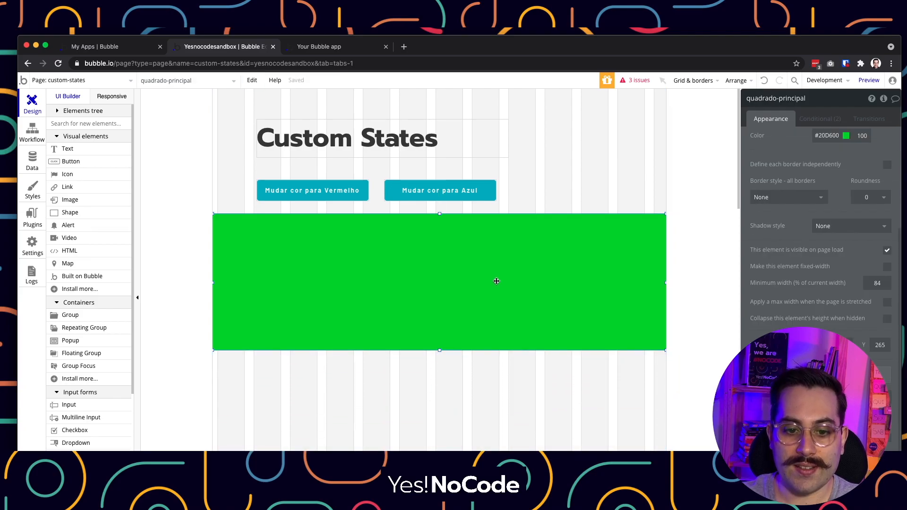
# - Draw a new group directly beneath the green one and stretch it across the full page width
pyautogui.click(71, 315)
pyautogui.moveTo(271, 381); pyautogui.dragTo(568, 455)
pyautogui.moveTo(427, 416); pyautogui.dragTo(416, 409)
pyautogui.moveTo(557, 399); pyautogui.dragTo(666, 397)
pyautogui.click(678, 396)
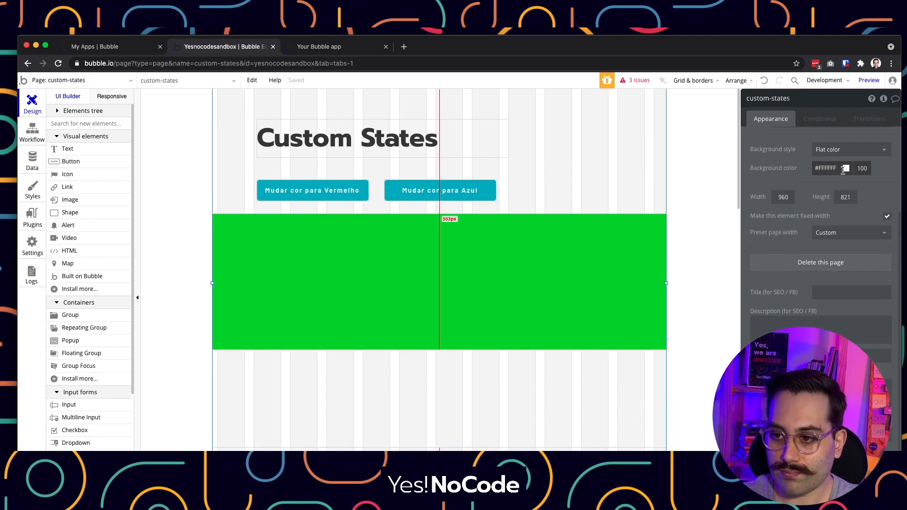
# - Select the new lower group and remove its Default Group style
pyautogui.click(835, 167)
pyautogui.moveTo(861, 204); pyautogui.dragTo(783, 149)
pyautogui.click(479, 386)
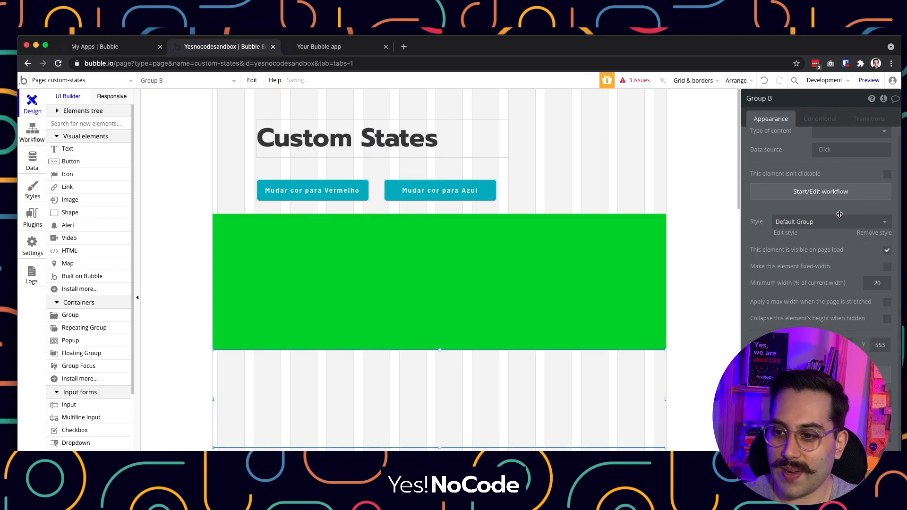
pyautogui.scroll(-3, 880, 237)
pyautogui.click(854, 243)
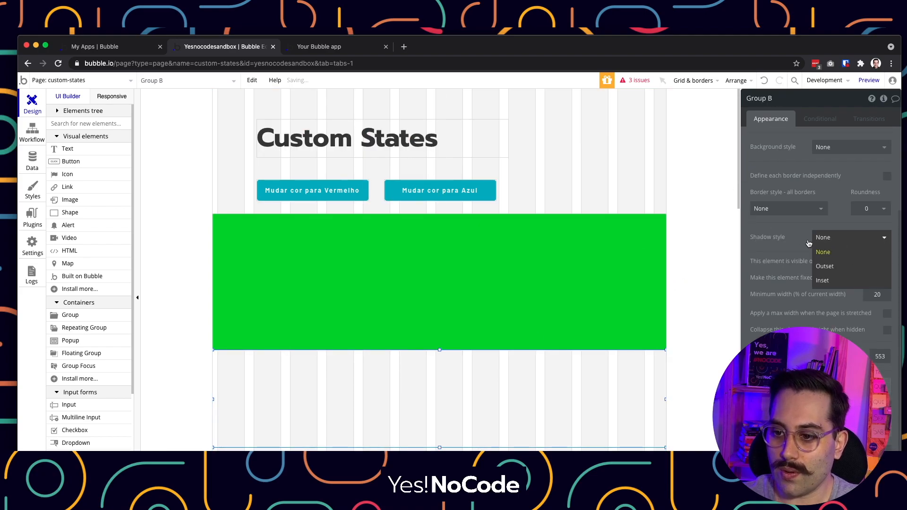
pyautogui.click(780, 240)
# - Give the lower group a flat color background in dark blue, #3A4D8F
pyautogui.scroll(1, 822, 189)
pyautogui.click(837, 175)
pyautogui.click(830, 198)
pyautogui.click(845, 189)
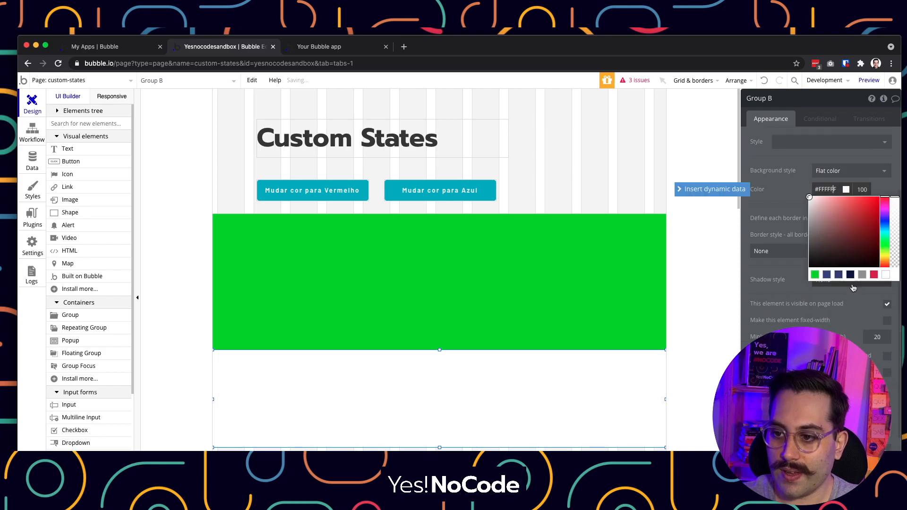
pyautogui.click(827, 274)
pyautogui.click(552, 198)
# - Extend the blue group downward to a height of about 268 px
pyautogui.click(464, 427)
pyautogui.moveTo(440, 447); pyautogui.dragTo(439, 476)
pyautogui.click(699, 348)
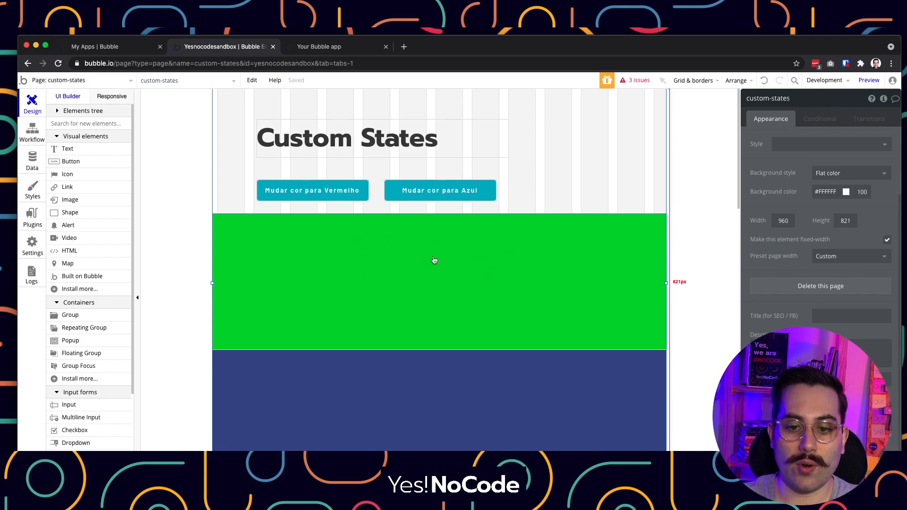
pyautogui.click(354, 266)
pyautogui.click(397, 376)
pyautogui.click(417, 318)
pyautogui.click(441, 364)
pyautogui.click(438, 296)
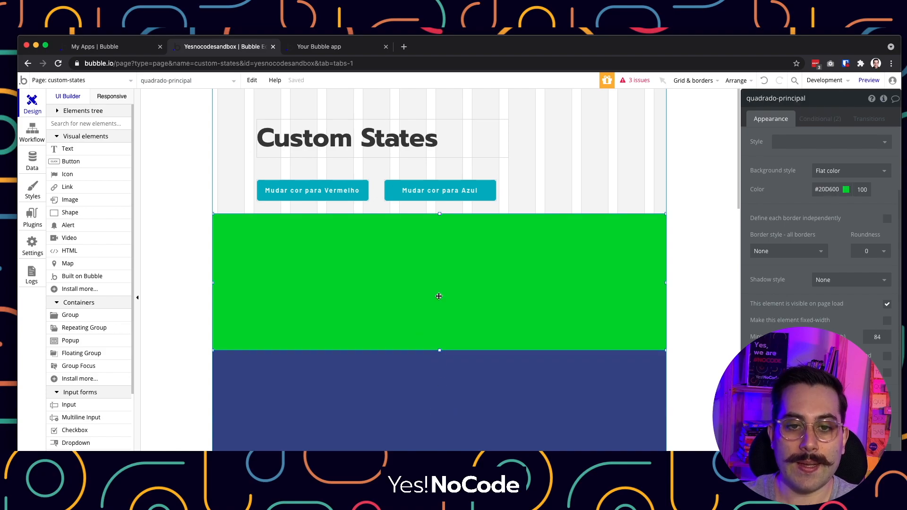
pyautogui.click(592, 149)
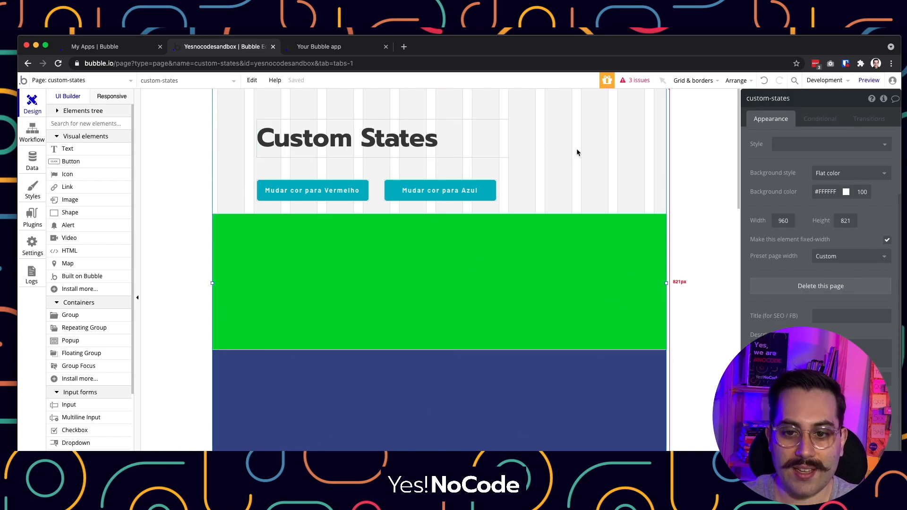
pyautogui.click(444, 263)
pyautogui.click(472, 367)
pyautogui.click(479, 284)
pyautogui.click(571, 163)
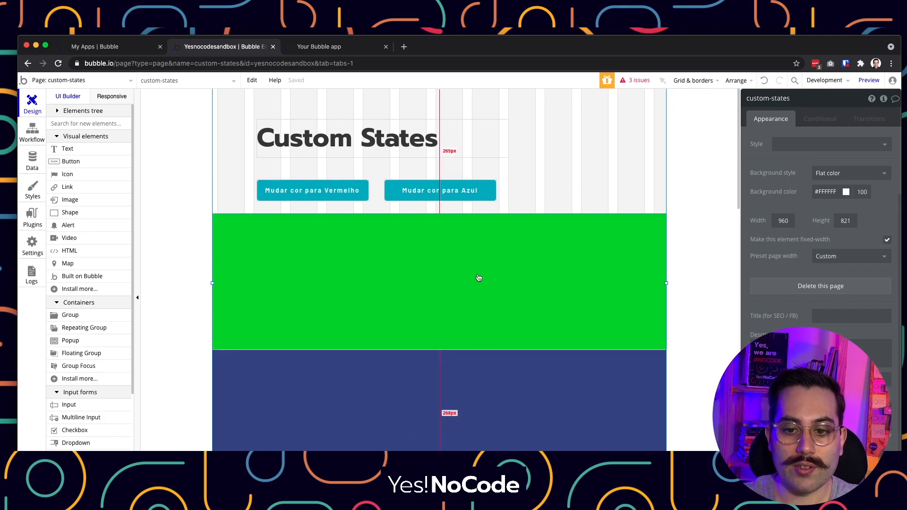
pyautogui.click(458, 427)
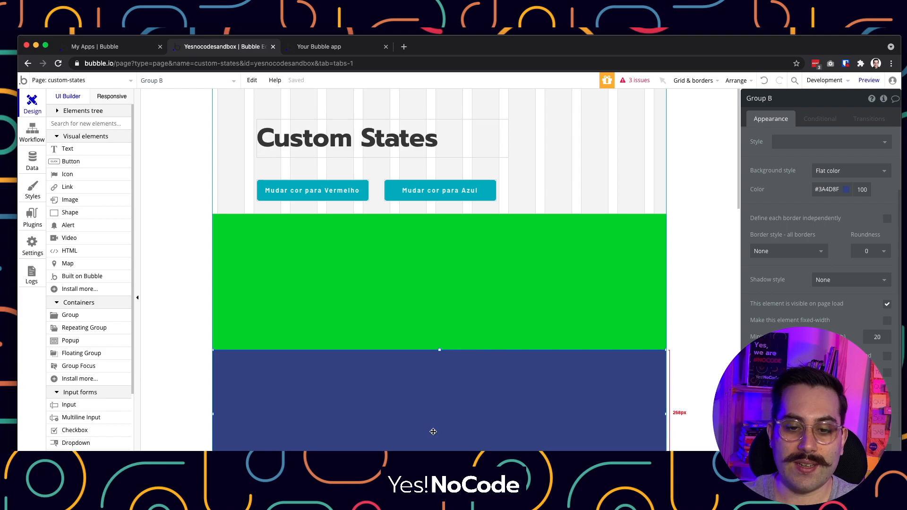
pyautogui.click(592, 188)
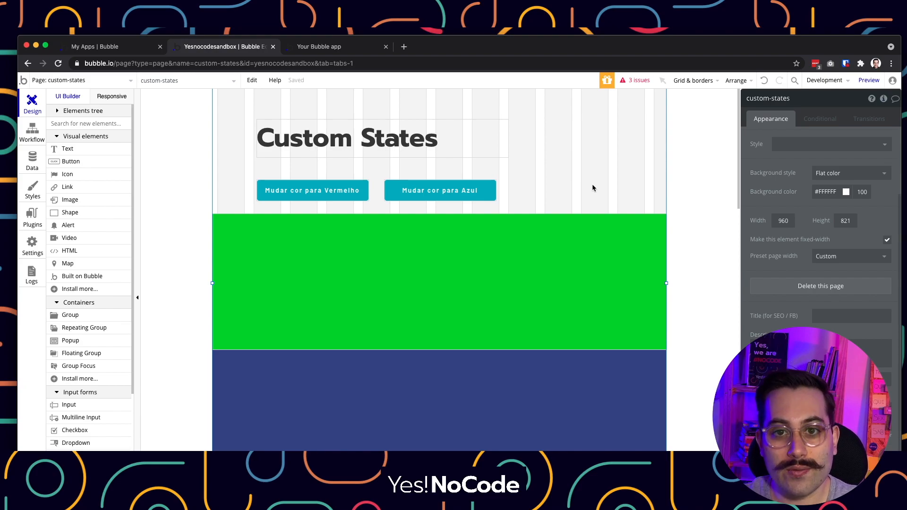
pyautogui.click(473, 320)
pyautogui.click(478, 389)
pyautogui.click(482, 321)
pyautogui.click(707, 293)
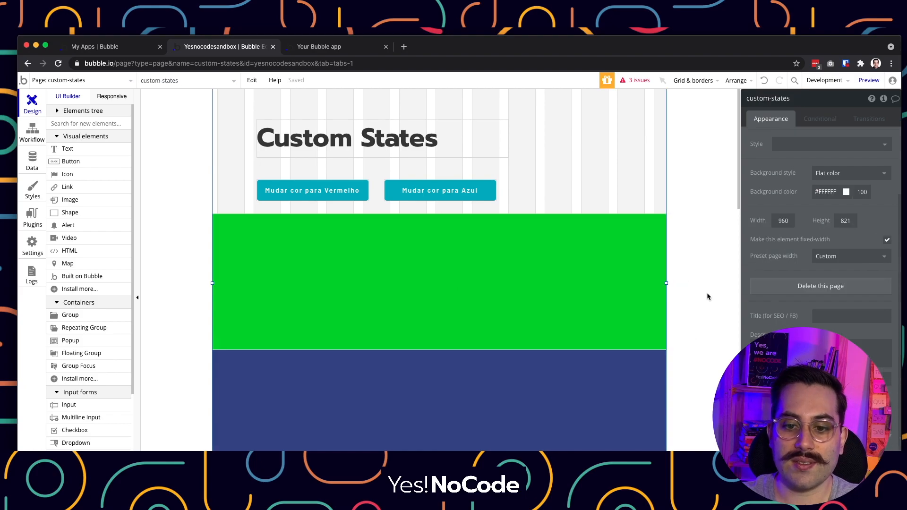